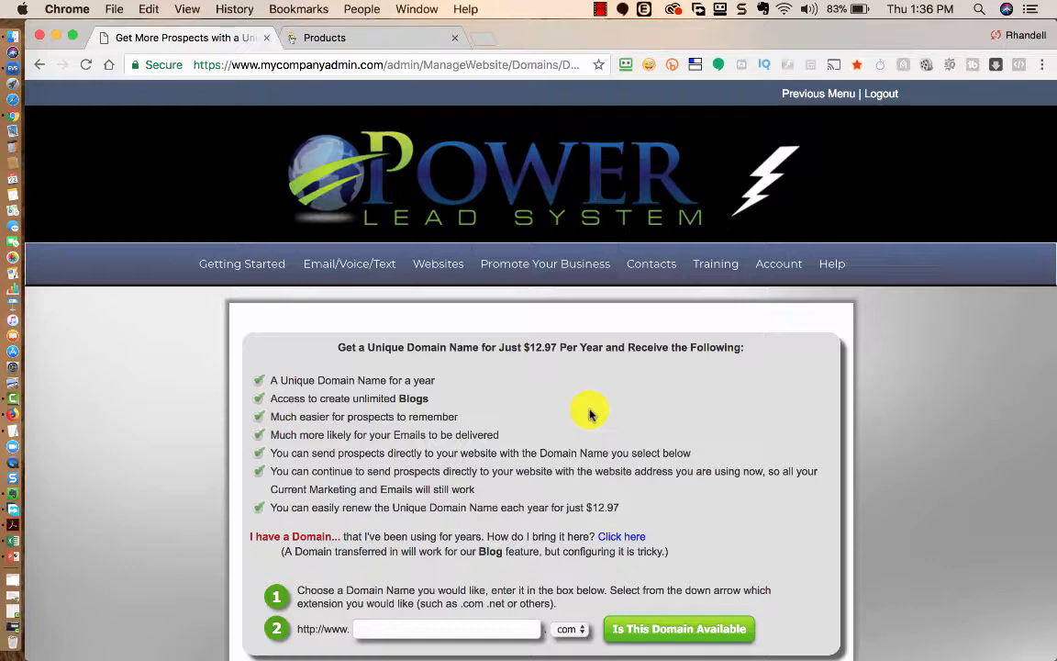
# Step: Switch to the GoDaddy product list and show more domains to find ebargainsuperstore.com
pyautogui.scroll(-1, 614, 441)
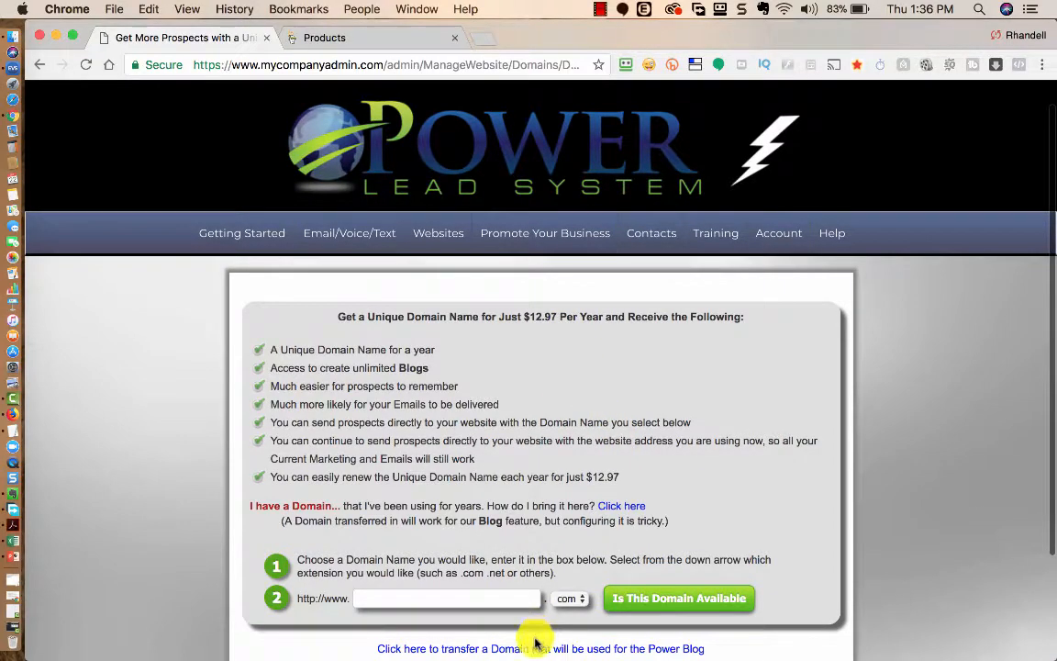
pyautogui.click(397, 594)
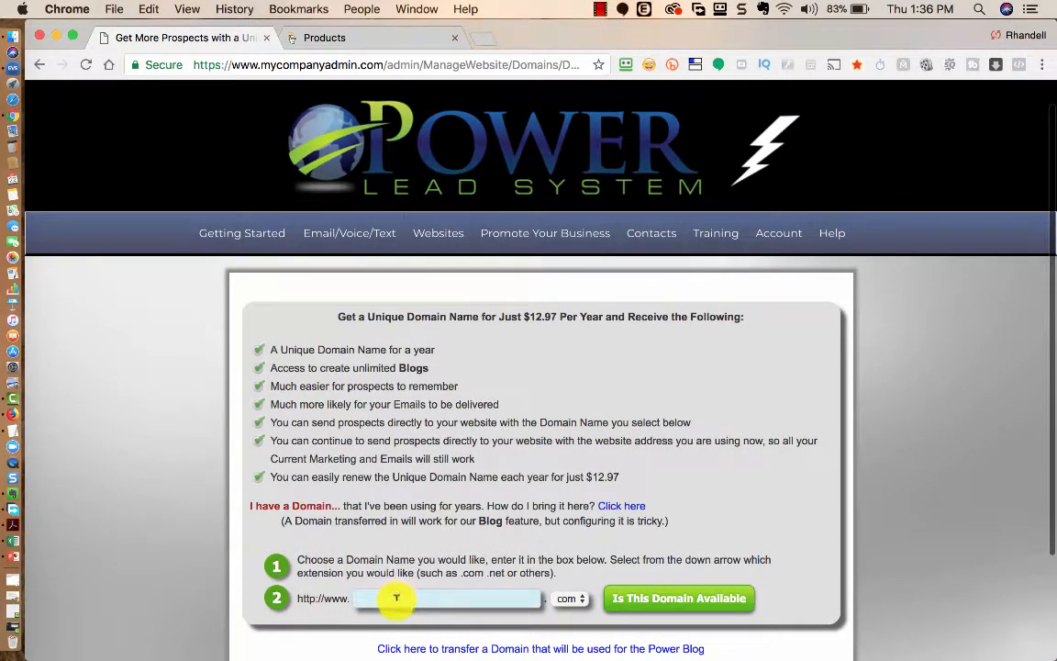
pyautogui.click(343, 37)
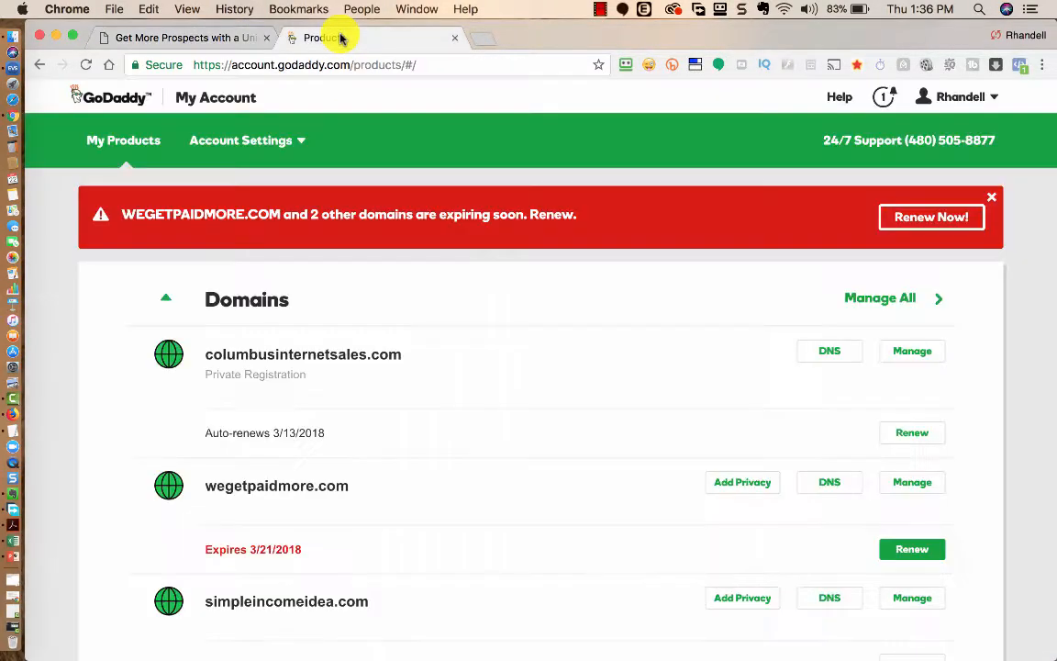
pyautogui.scroll(-10, 396, 539)
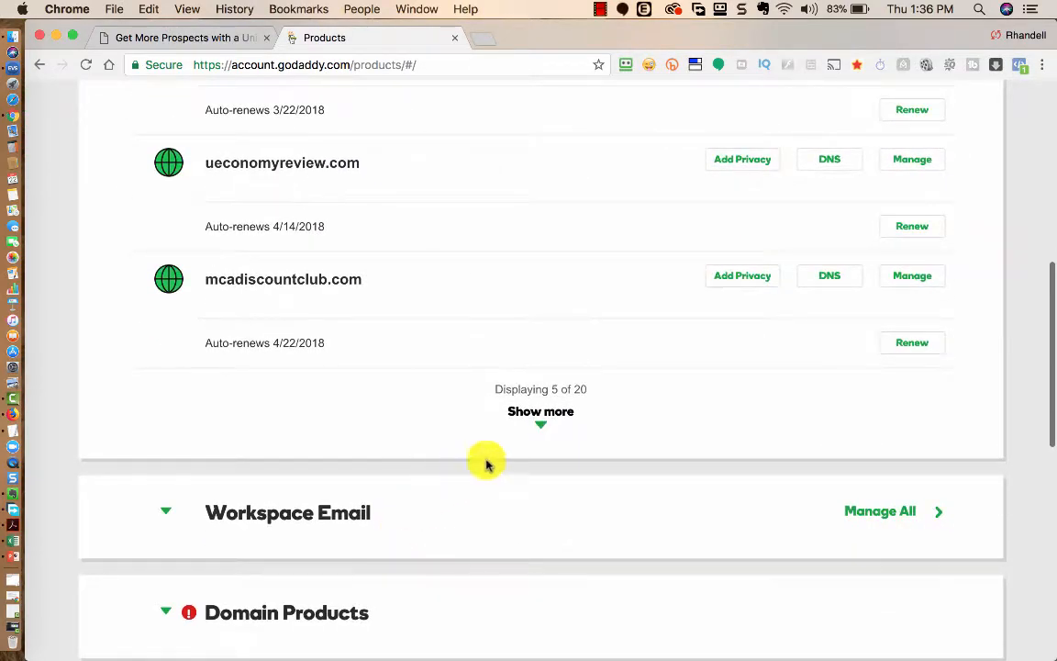
pyautogui.click(540, 426)
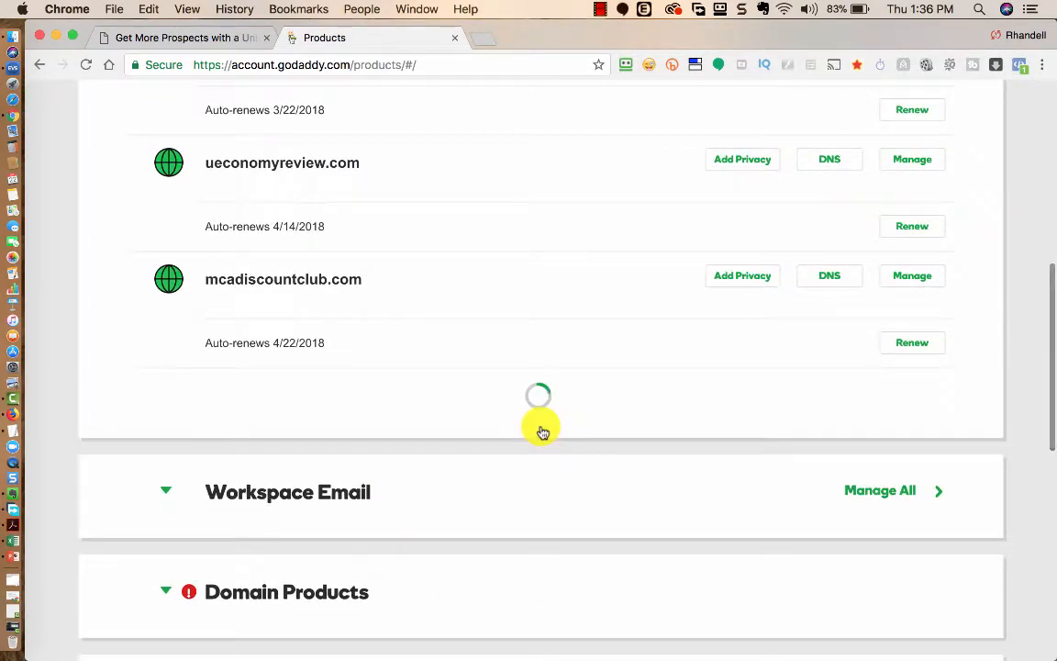
pyautogui.scroll(-8, 540, 426)
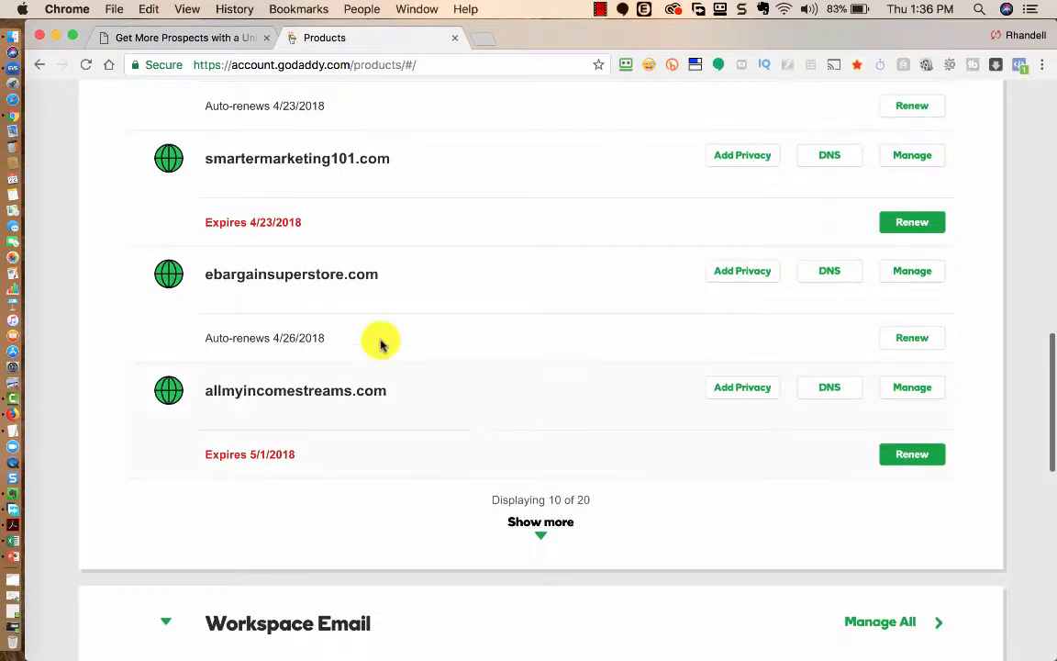
# Step: Back on the Power Lead System domain page, enter ebargainsuperstore as the .com domain name and copy that name
pyautogui.click(183, 37)
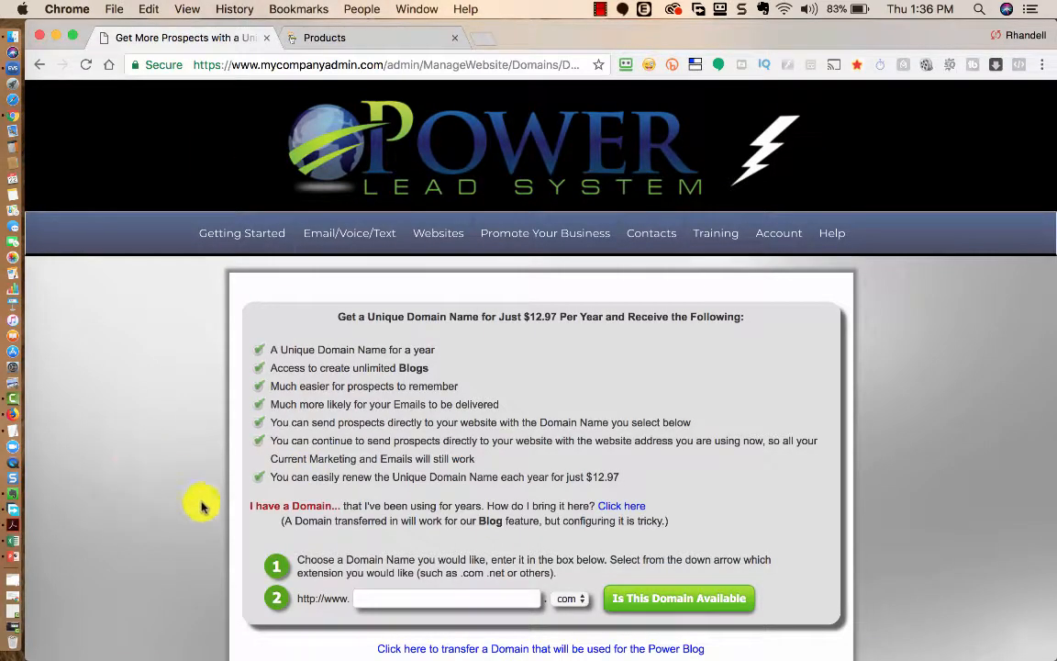
pyautogui.click(370, 597)
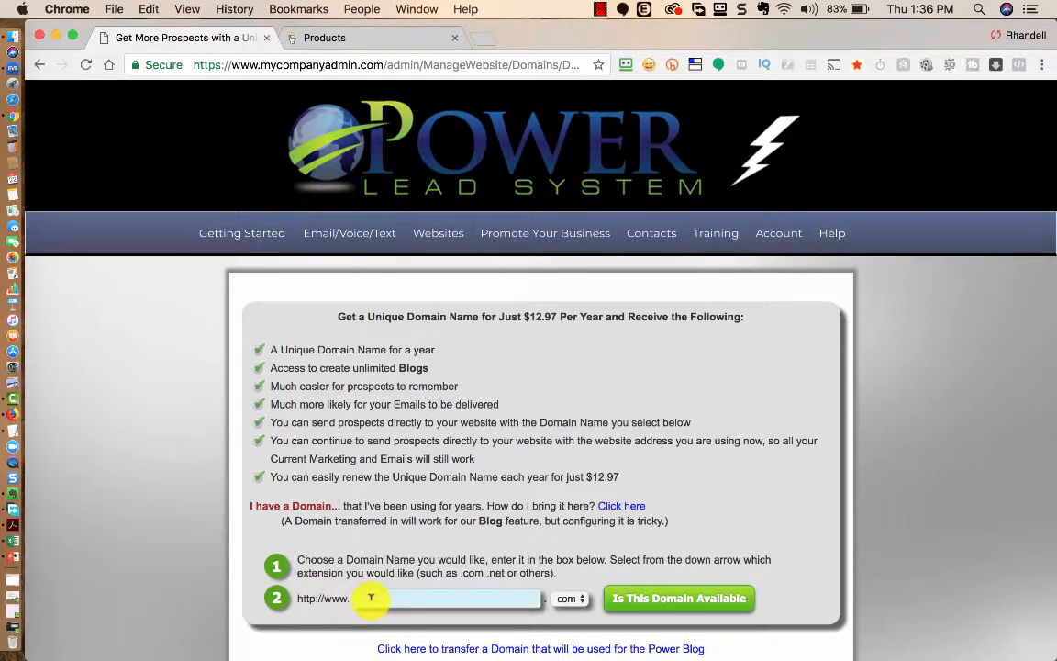
pyautogui.write('ebargainsuperstore')
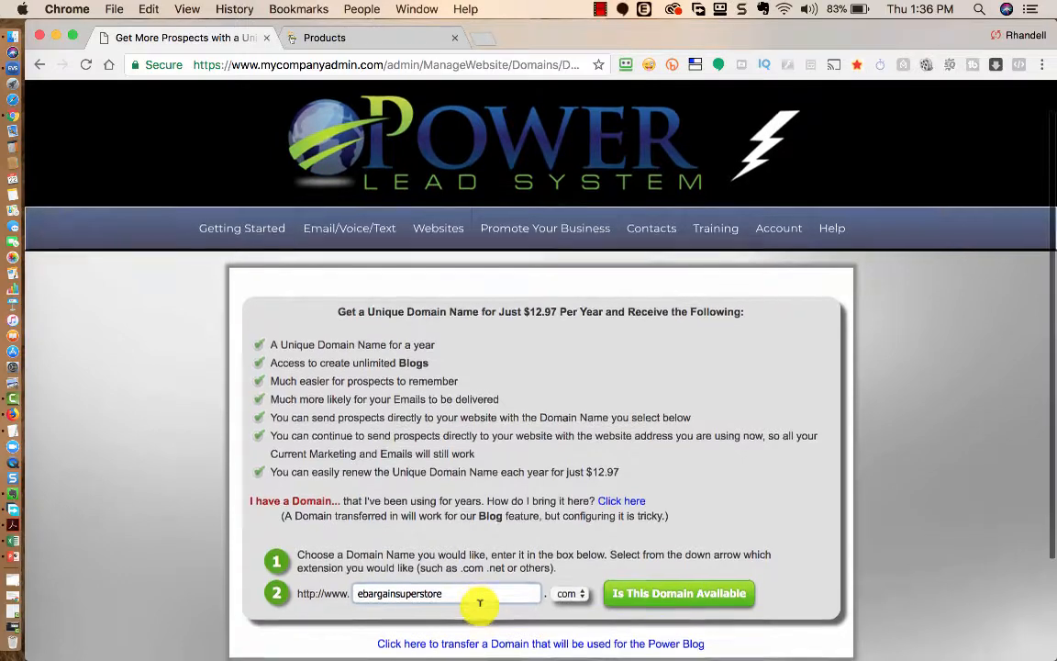
pyautogui.scroll(-2, 482, 601)
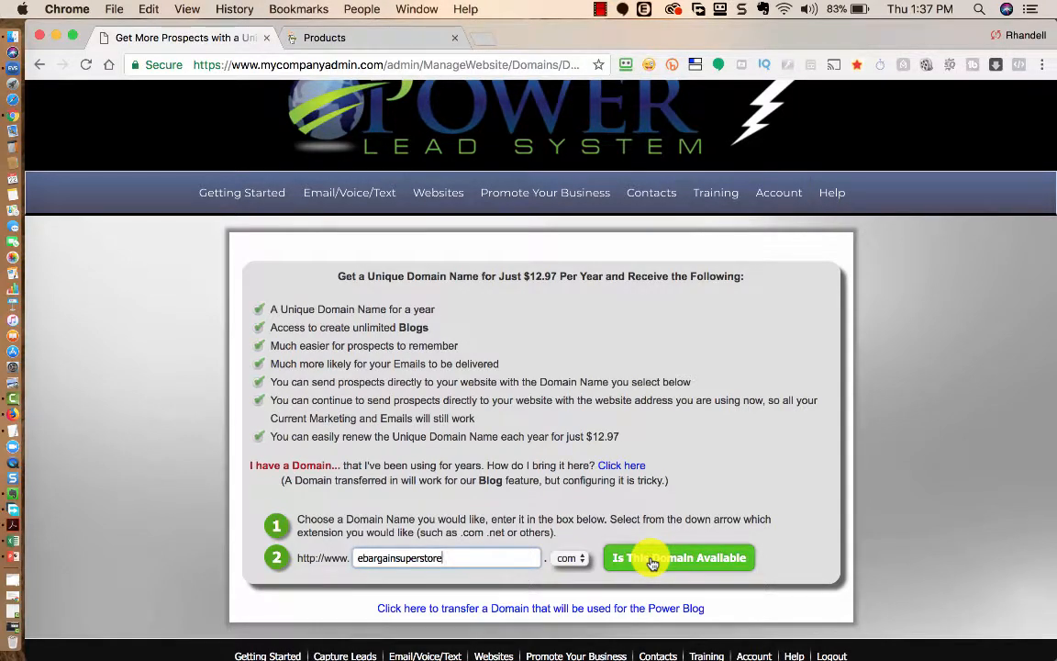
pyautogui.doubleClick(435, 559)
pyautogui.rightClick(436, 559)
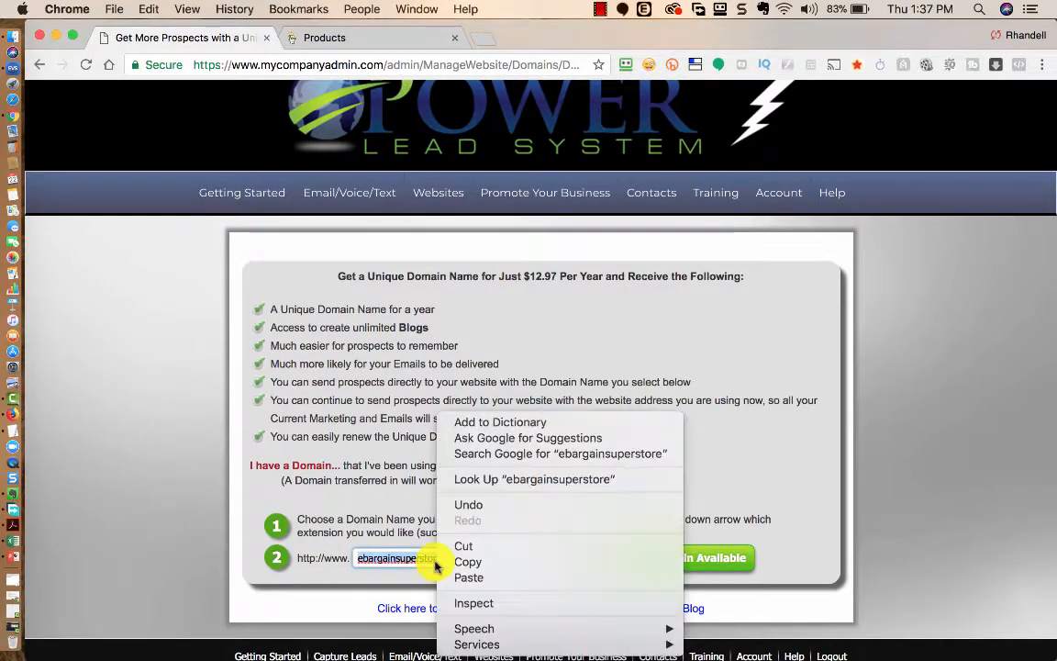
pyautogui.click(489, 563)
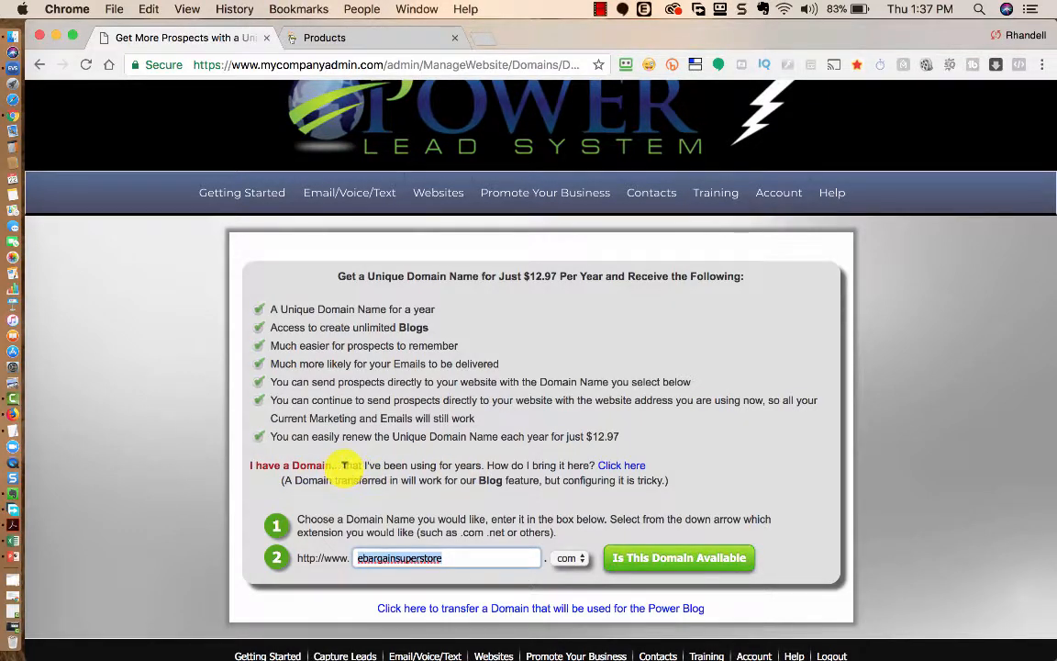
# Step: Open the page for bringing in an existing domain, enter ebargainsuperstore with the COM extension, and show its transfer instructions
pyautogui.click(620, 467)
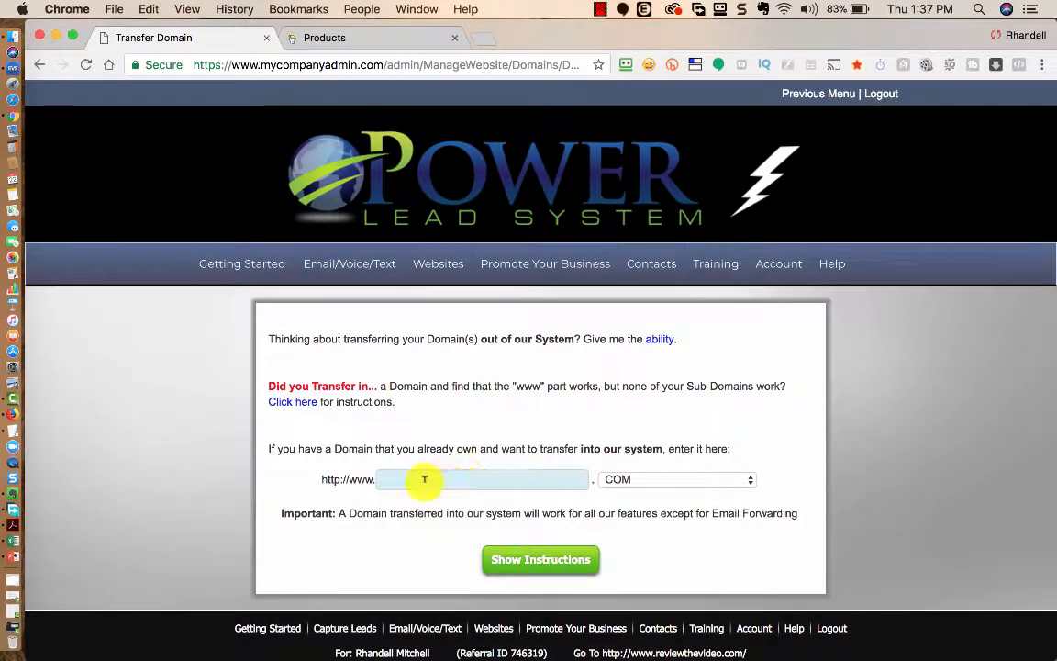
pyautogui.click(425, 478)
pyautogui.press('super+v')
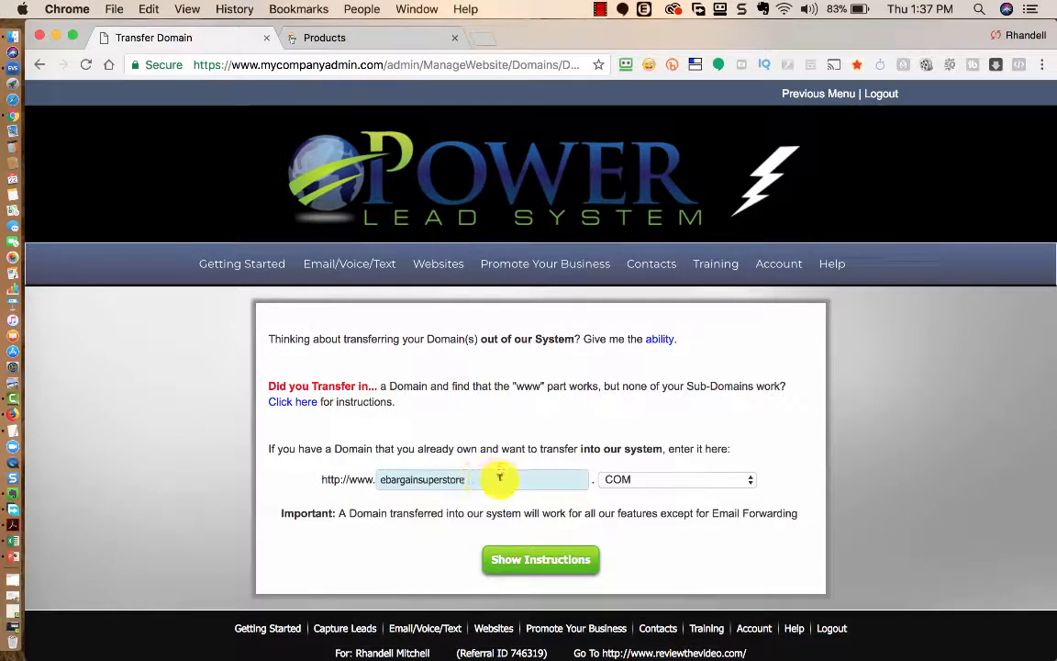
pyautogui.click(533, 561)
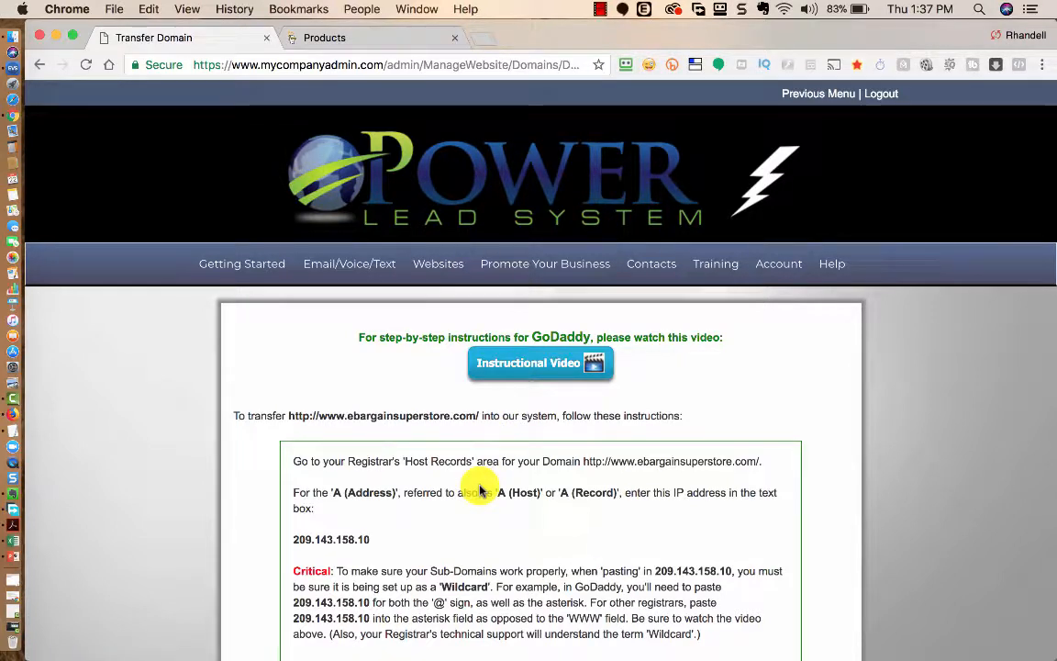
# Step: Switch to GoDaddy, open the DNS management of ebargainsuperstore.com, and look through its records, nameservers and forwarding
pyautogui.click(371, 44)
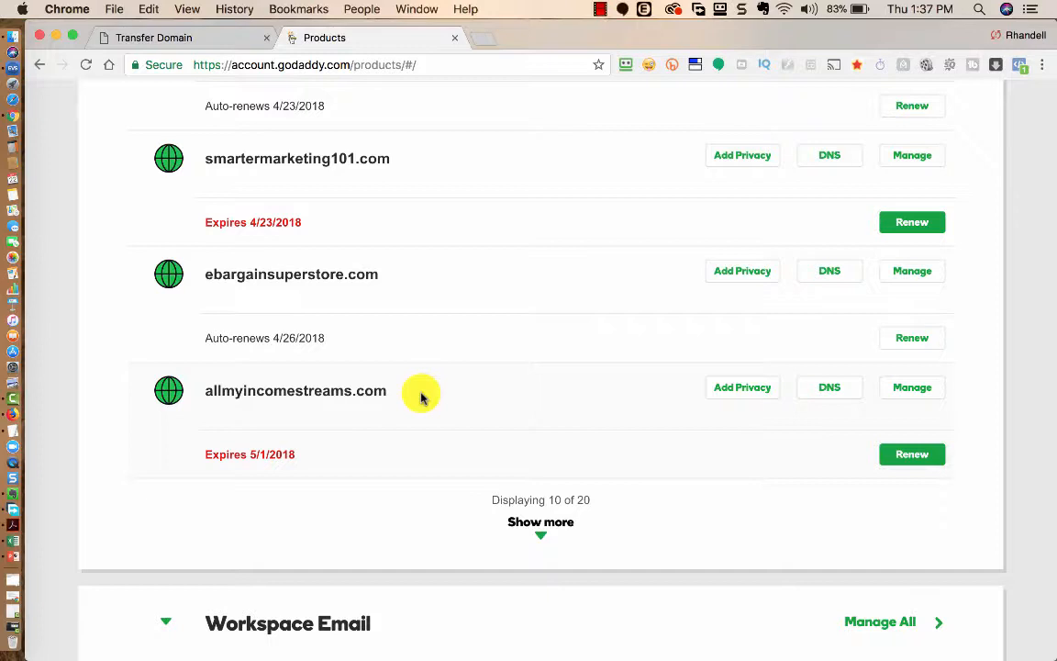
pyautogui.click(828, 280)
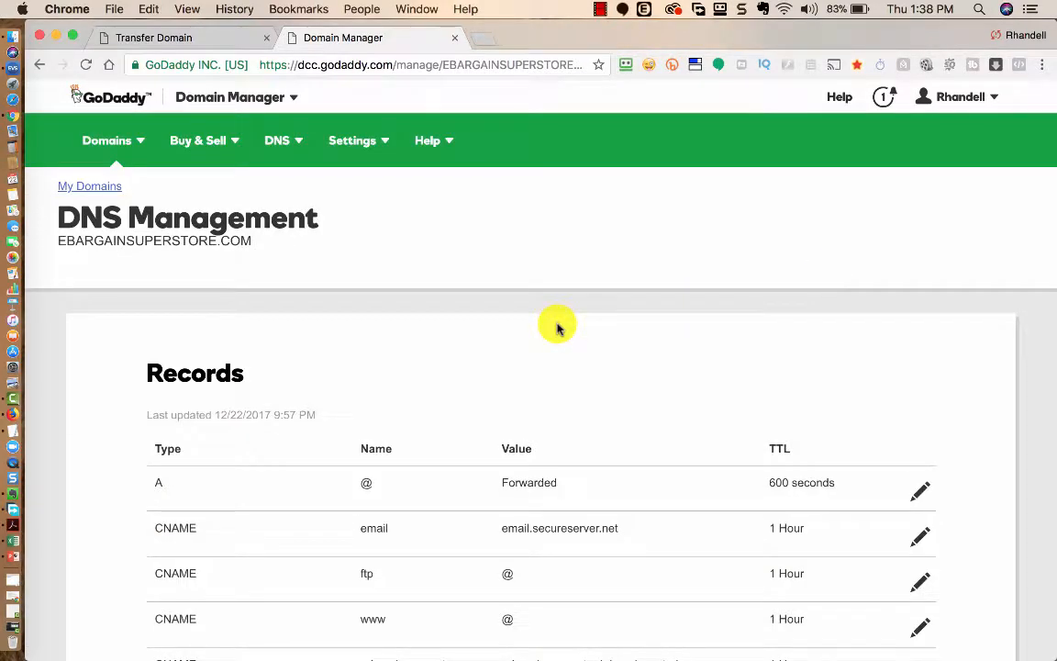
pyautogui.scroll(-10, 557, 329)
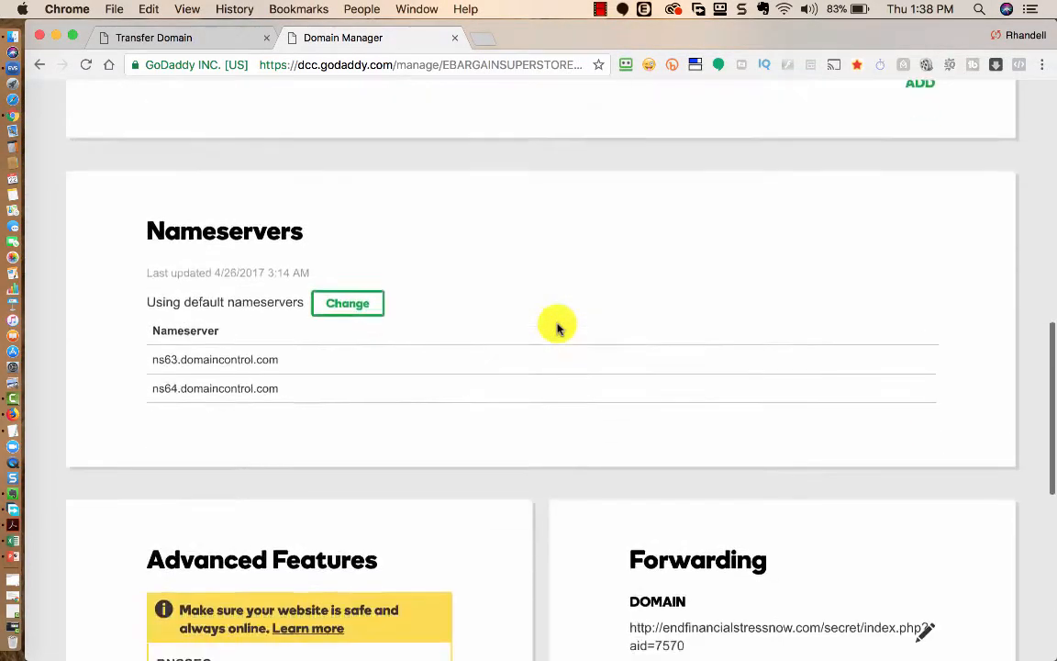
pyautogui.scroll(-3, 557, 328)
pyautogui.scroll(15, 557, 328)
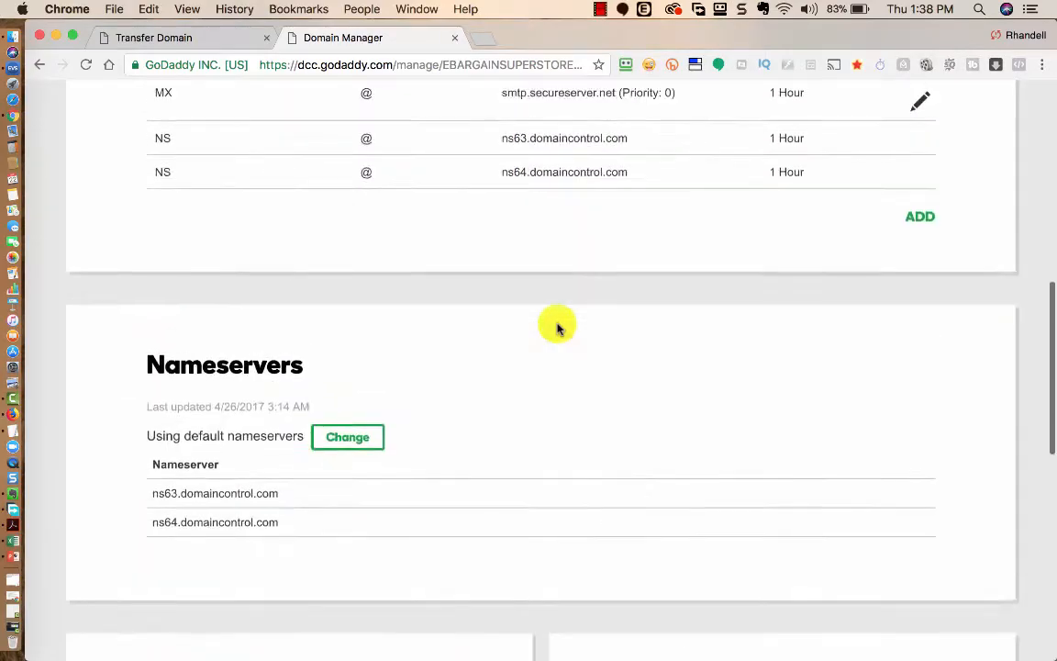
pyautogui.scroll(-15, 557, 328)
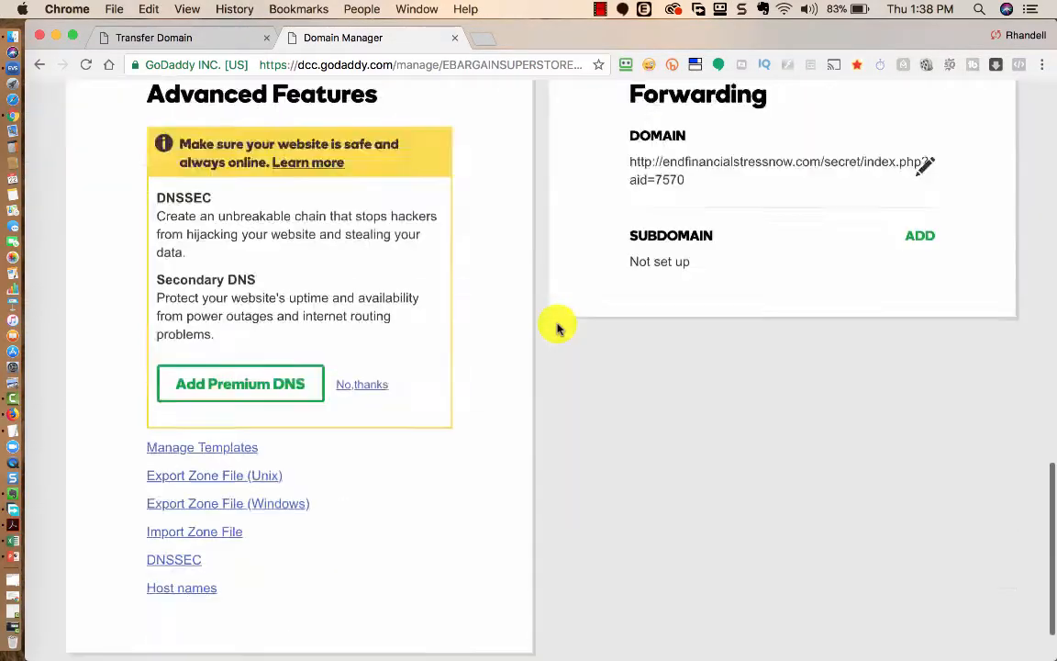
pyautogui.scroll(15, 557, 328)
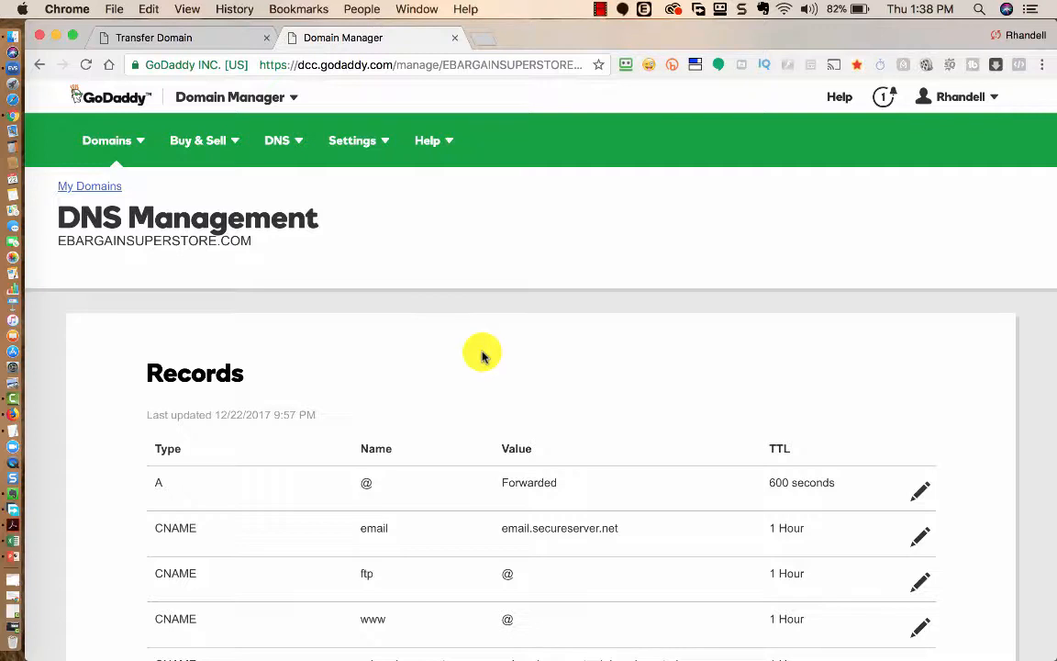
# Step: Copy the IP address 209.143.158.10 from the Power Lead System transfer instructions
pyautogui.click(172, 39)
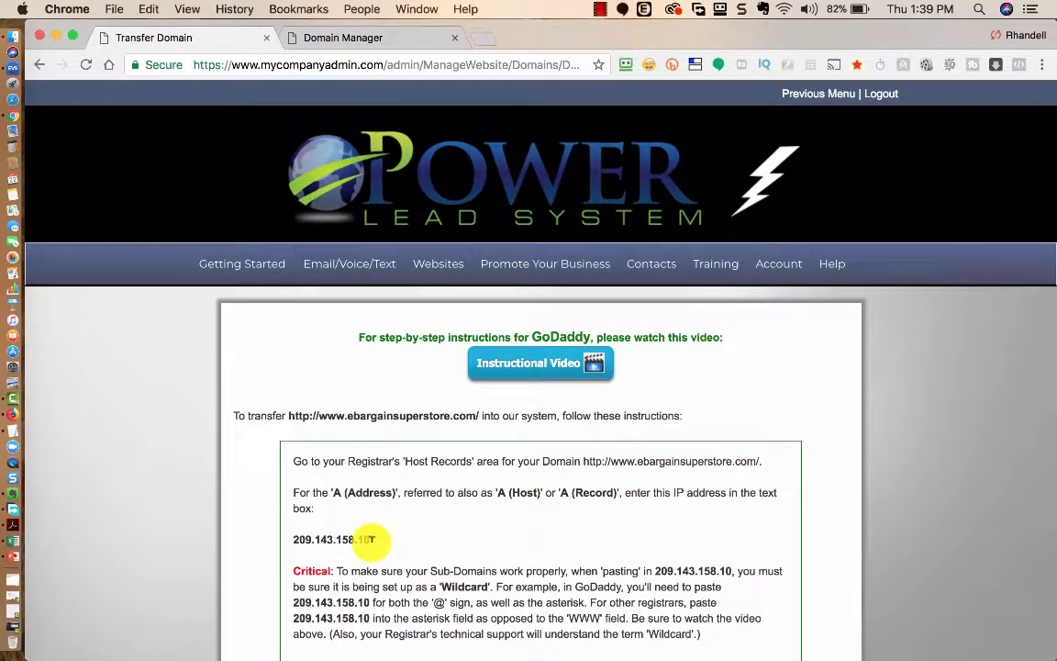
pyautogui.moveTo(372, 540); pyautogui.dragTo(290, 539)
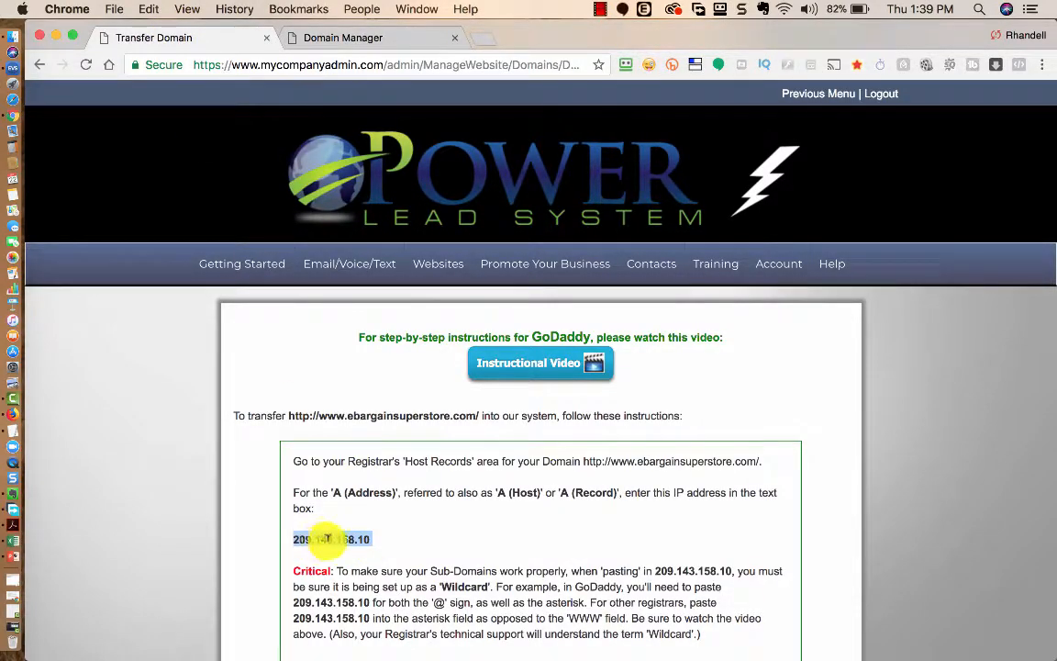
pyautogui.rightClick(327, 538)
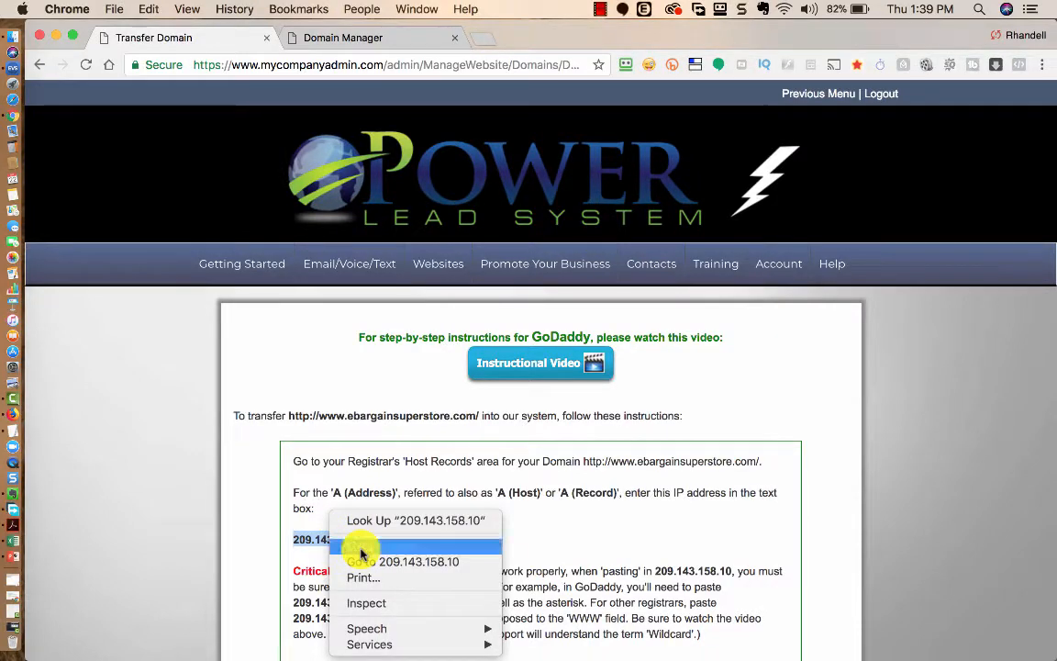
pyautogui.click(360, 548)
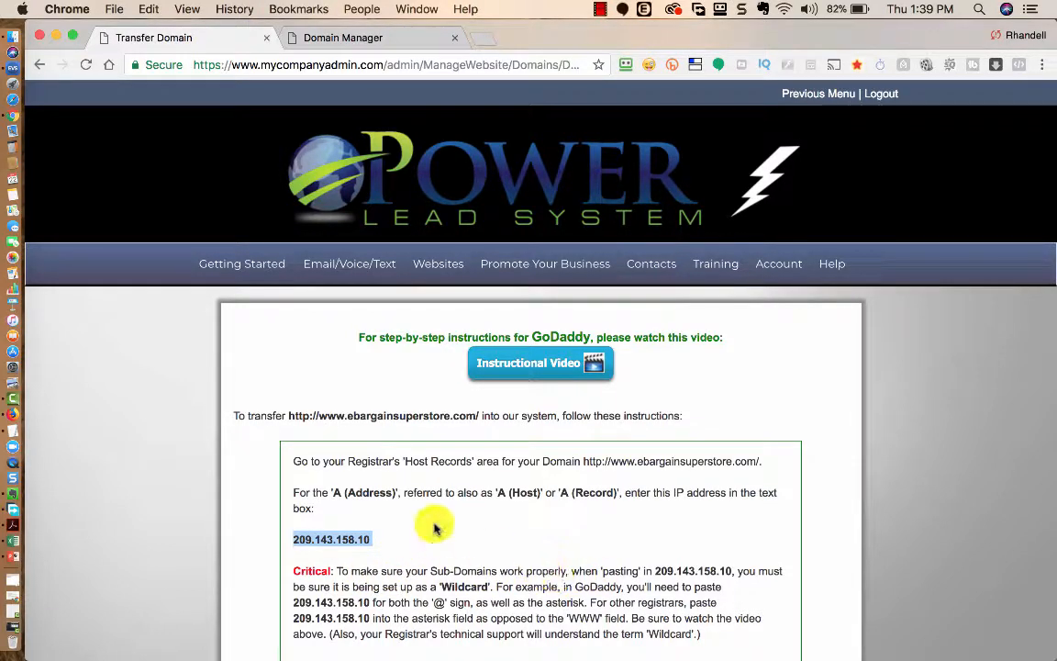
# Step: In GoDaddy's DNS management, point the @ A record to 209.143.158.10, without leading spaces, and save the record
pyautogui.click(353, 41)
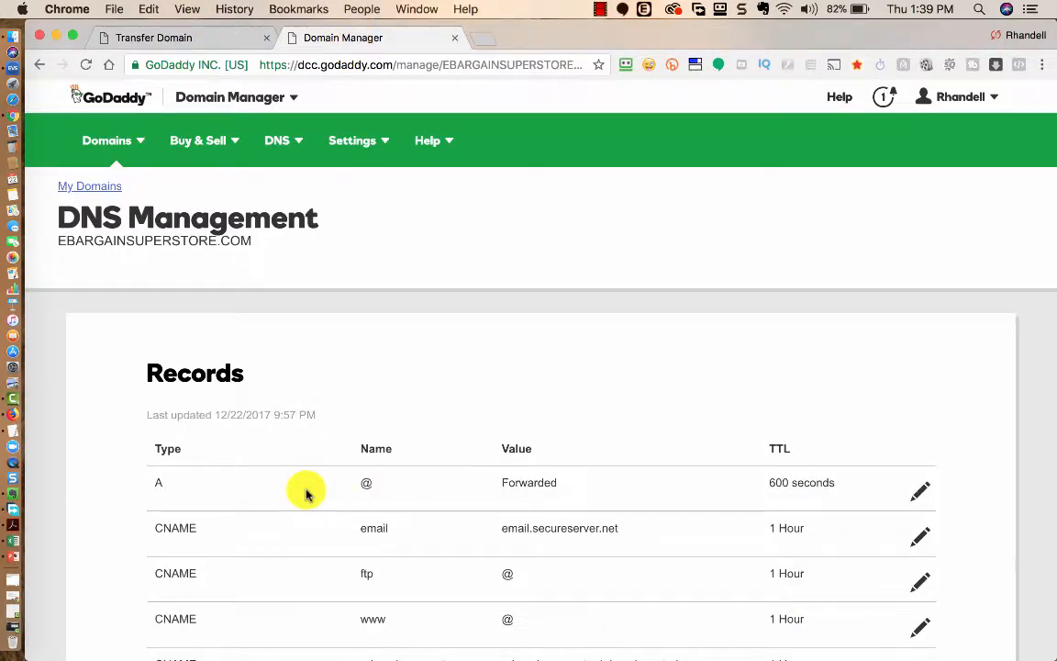
pyautogui.click(920, 491)
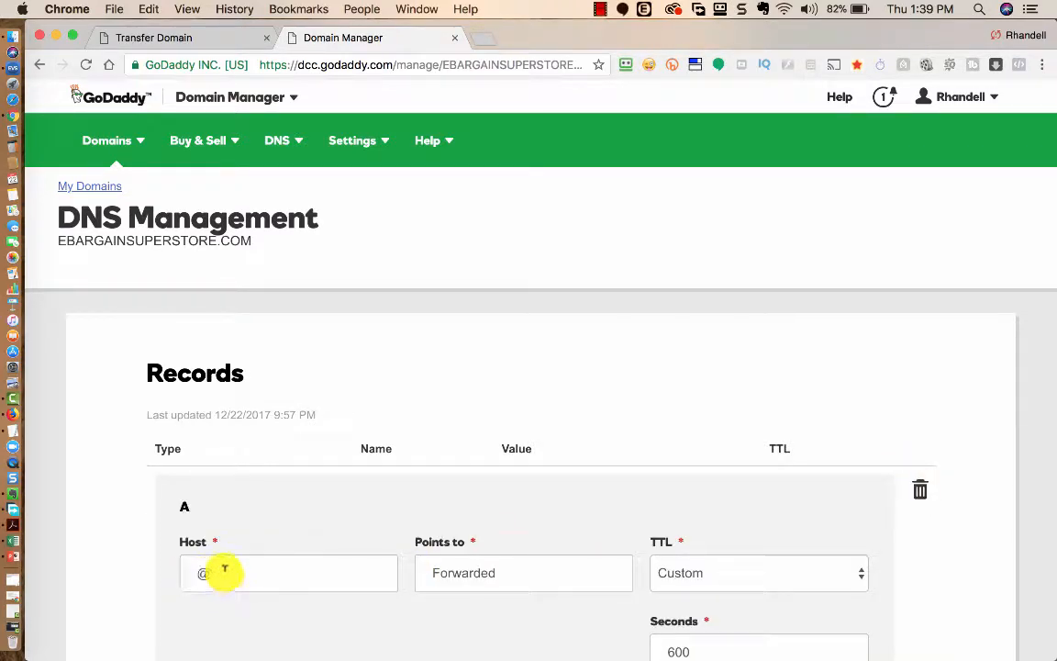
pyautogui.scroll(-2, 291, 583)
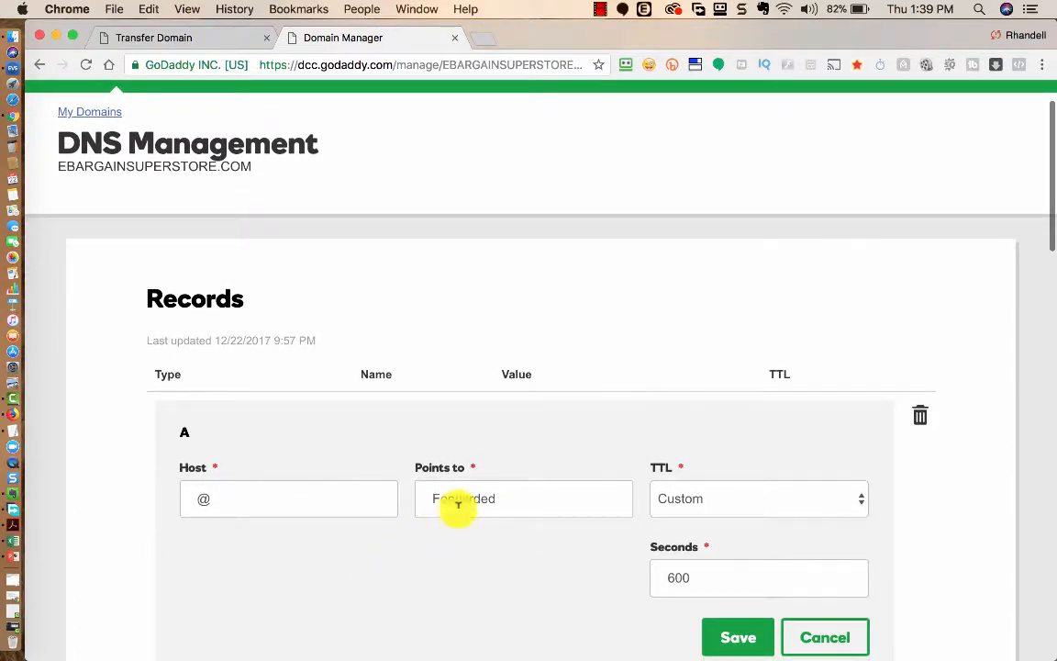
pyautogui.doubleClick(488, 496)
pyautogui.press('BackSpace')
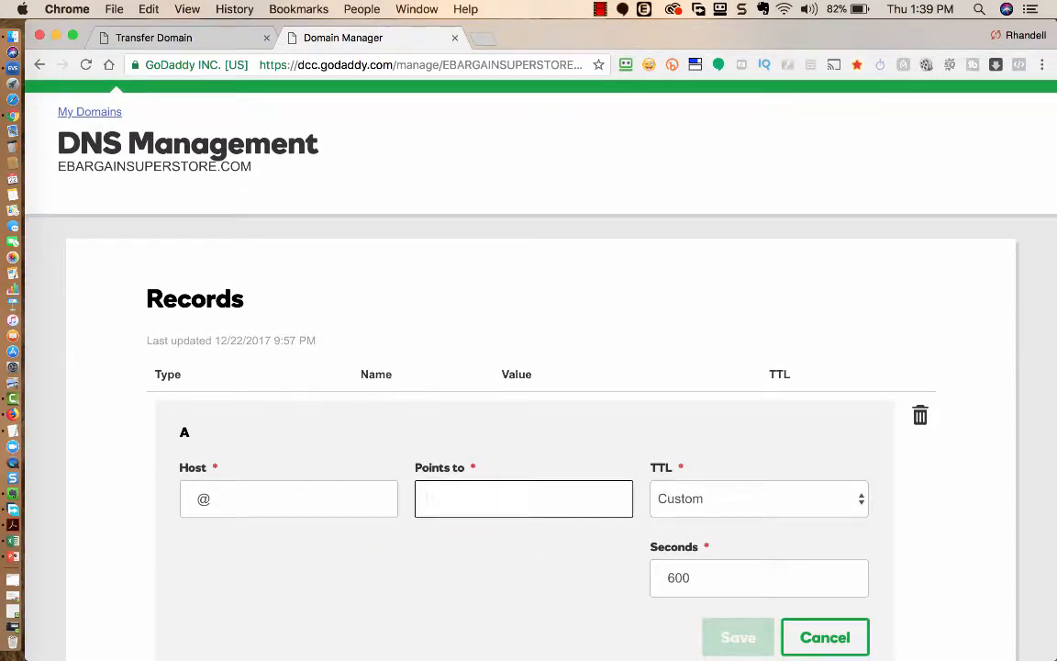
pyautogui.click(165, 37)
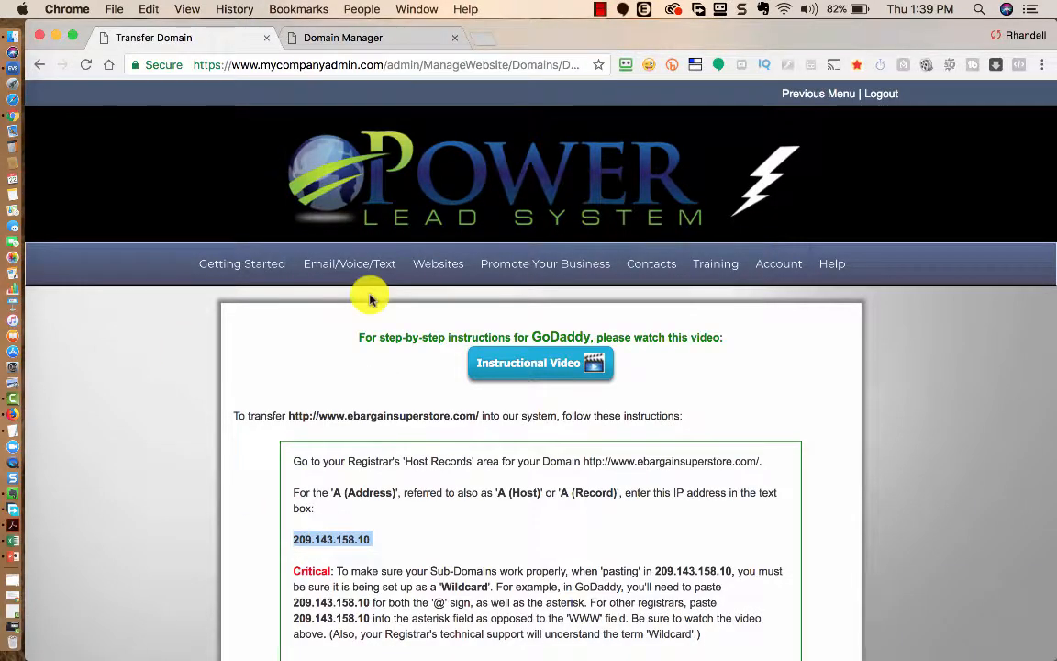
pyautogui.click(395, 36)
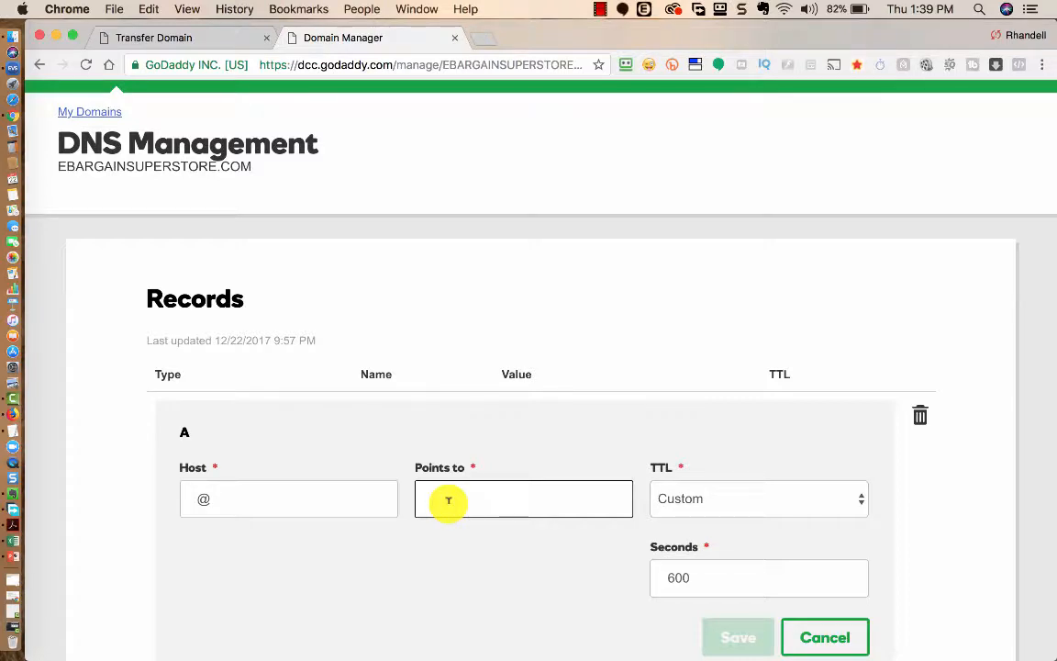
pyautogui.press('super+v')
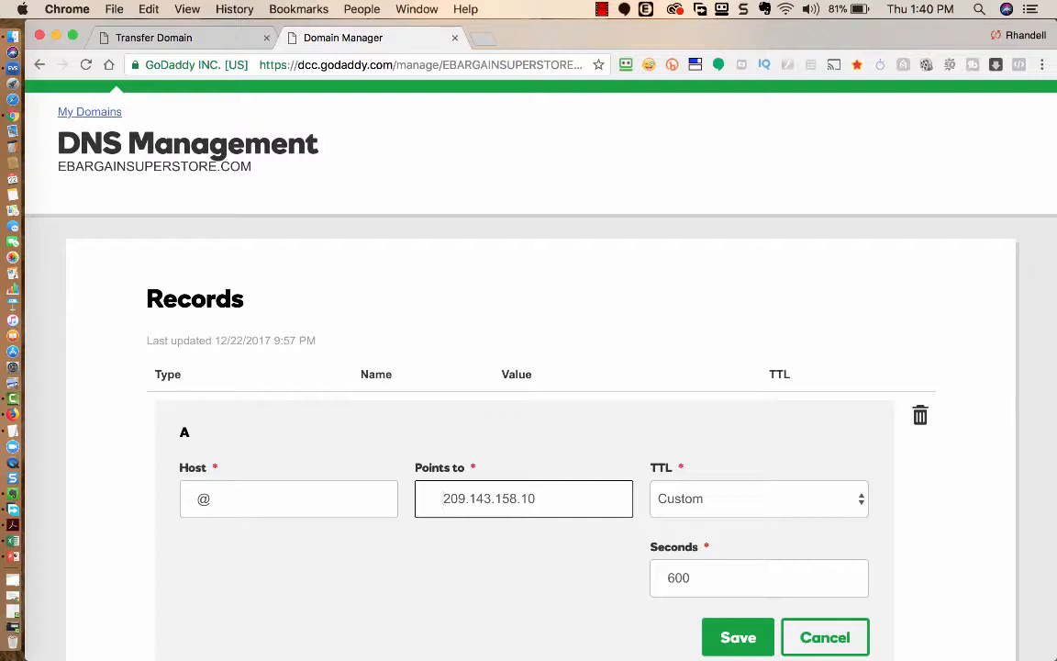
pyautogui.press('BackSpace')
pyautogui.press('BackSpace')
pyautogui.press('BackSpace')
pyautogui.press('BackSpace')
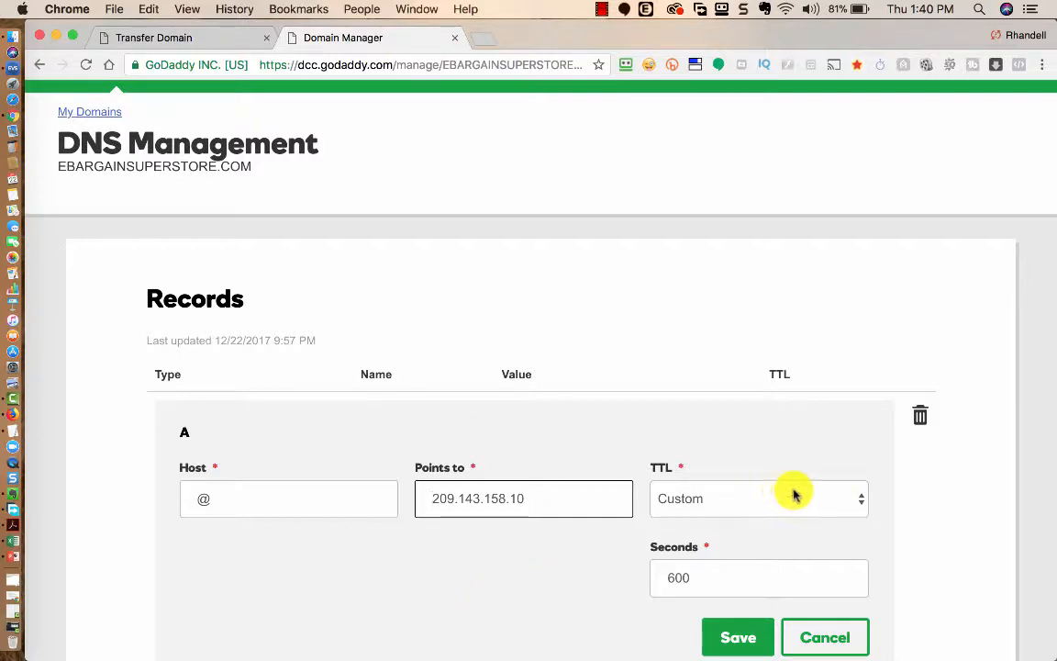
pyautogui.click(738, 638)
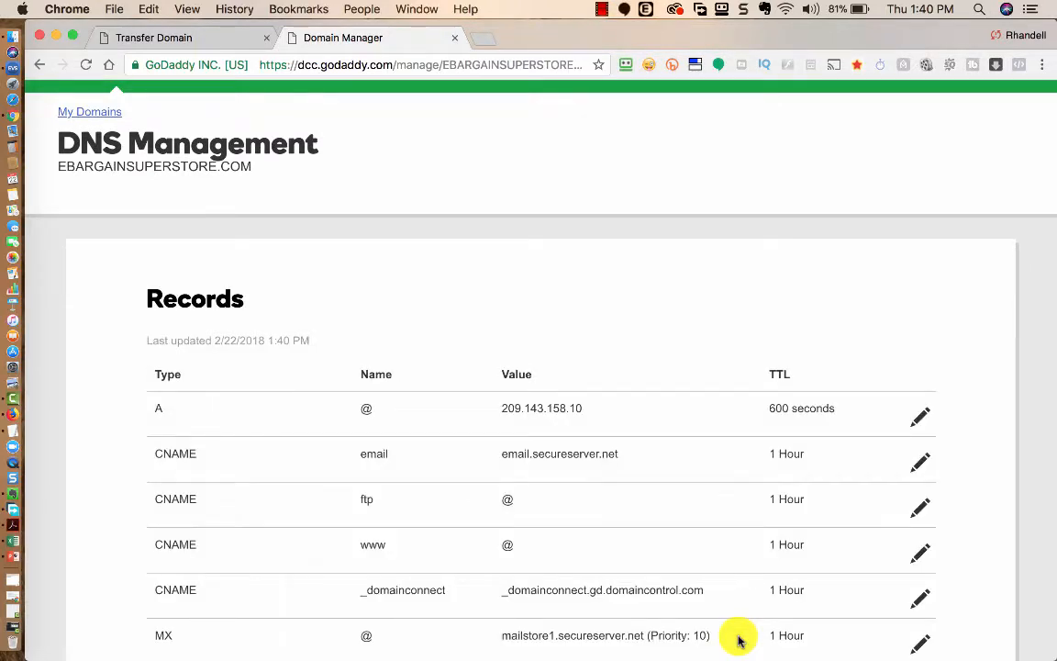
# Step: Start a new DNS record of type A for ebargainsuperstore.com with the wildcard host *
pyautogui.scroll(-5, 389, 345)
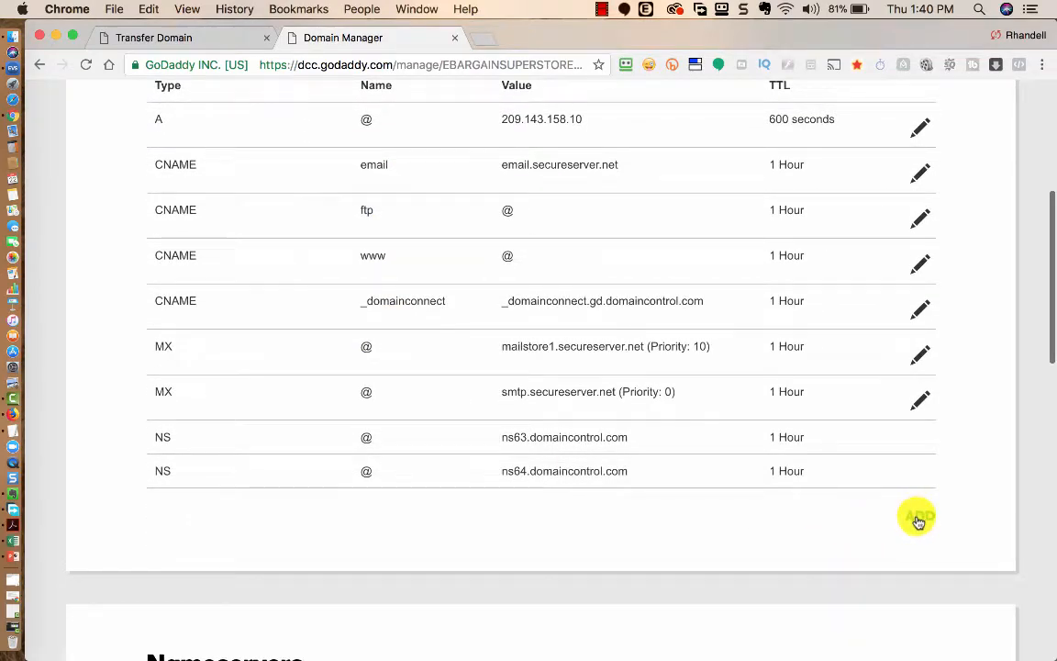
pyautogui.scroll(5, 685, 548)
pyautogui.scroll(-5, 685, 547)
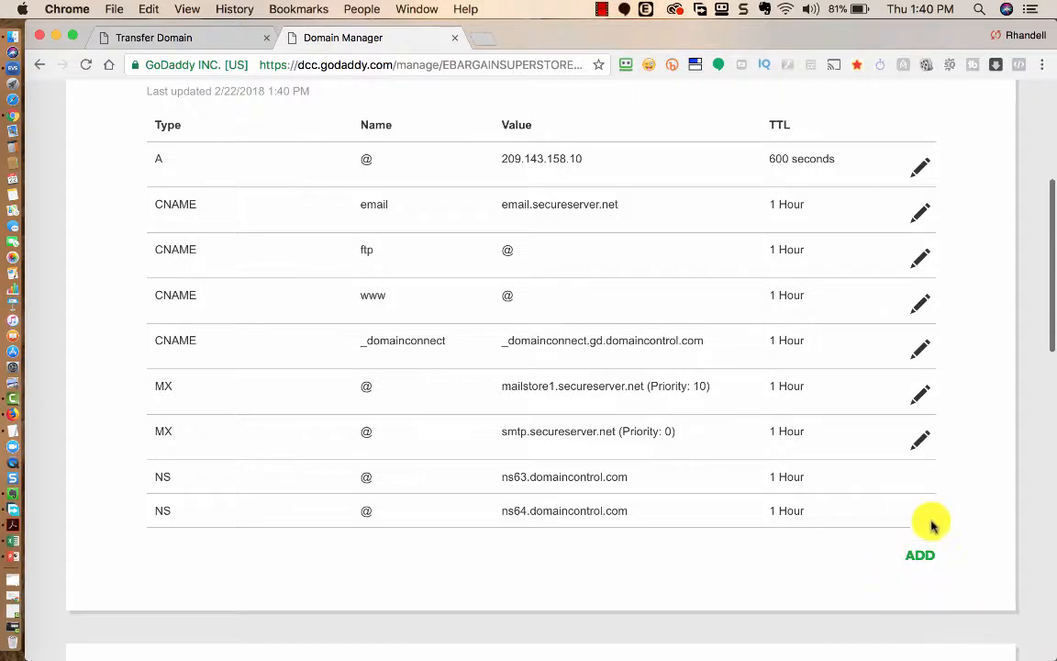
pyautogui.click(910, 557)
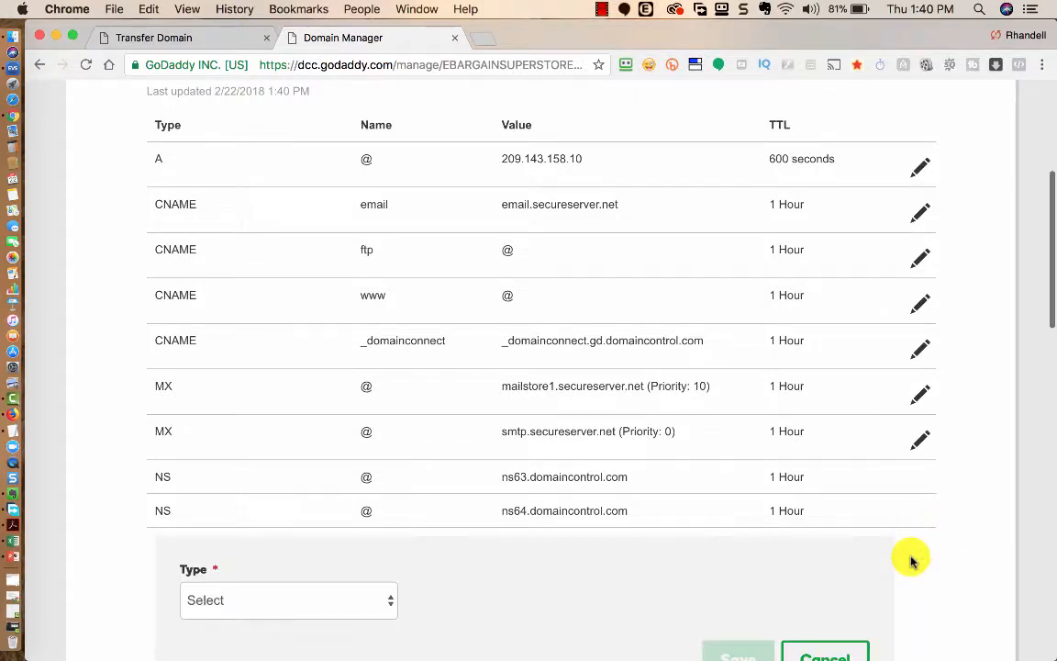
pyautogui.scroll(-3, 347, 571)
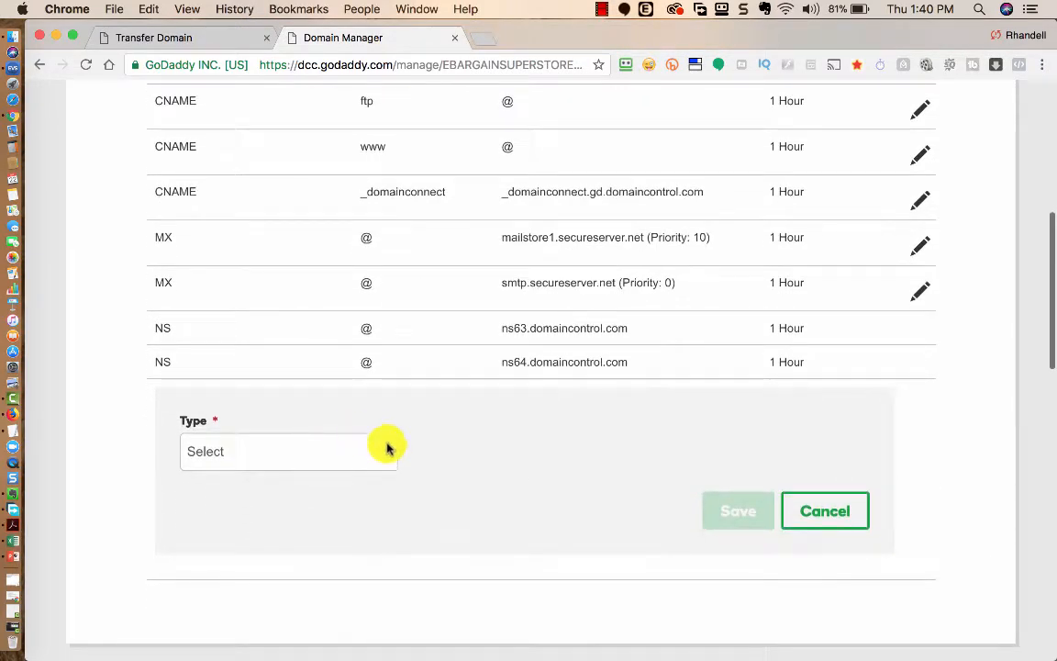
pyautogui.click(388, 453)
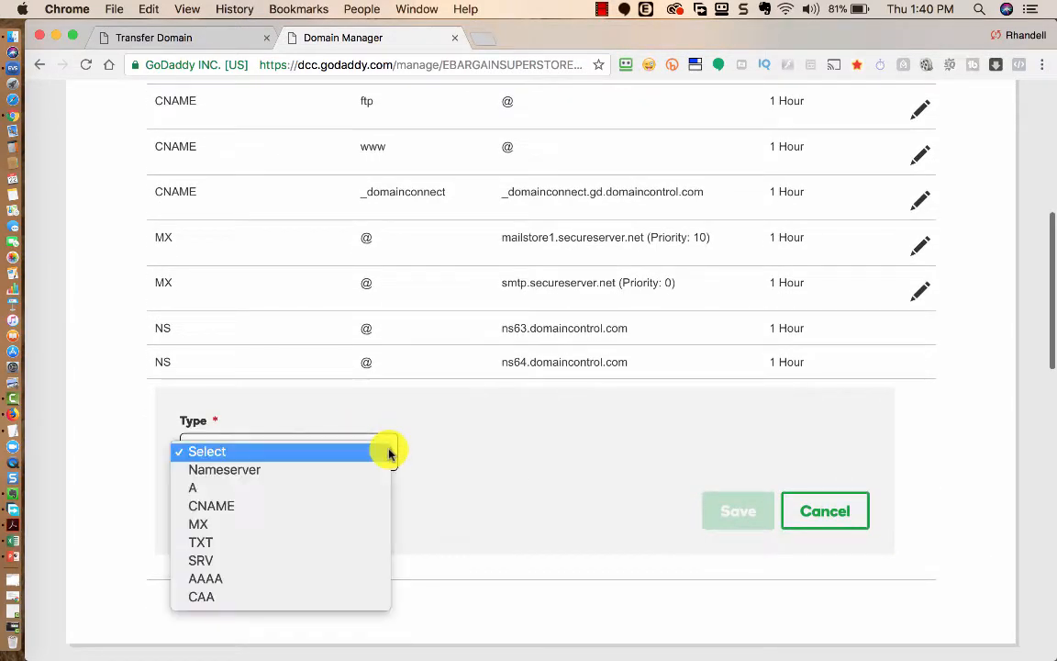
pyautogui.click(233, 494)
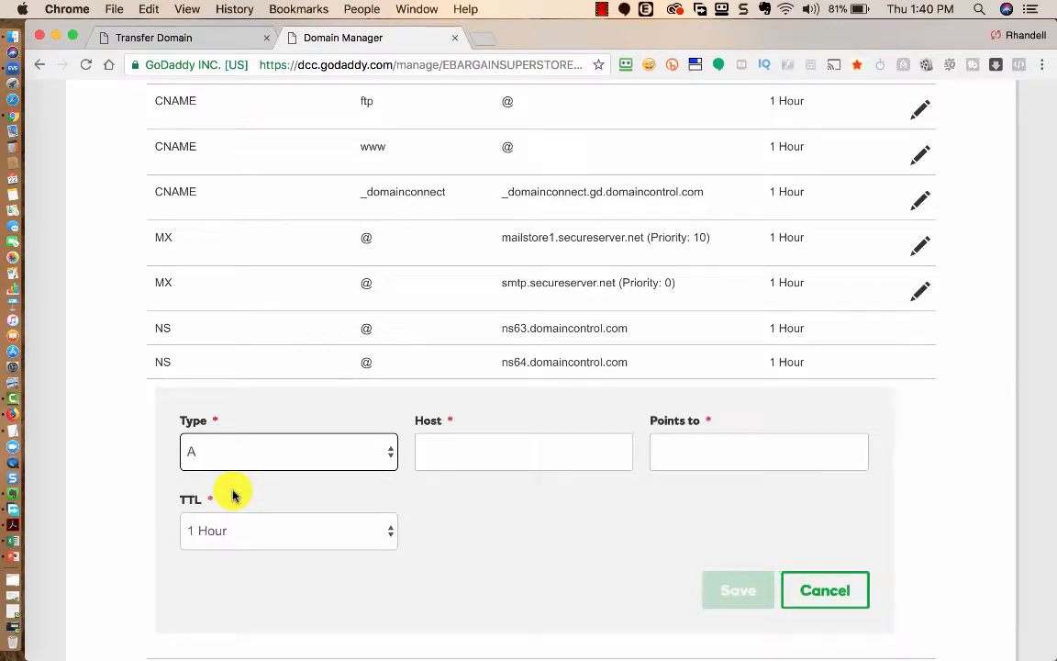
pyautogui.click(452, 446)
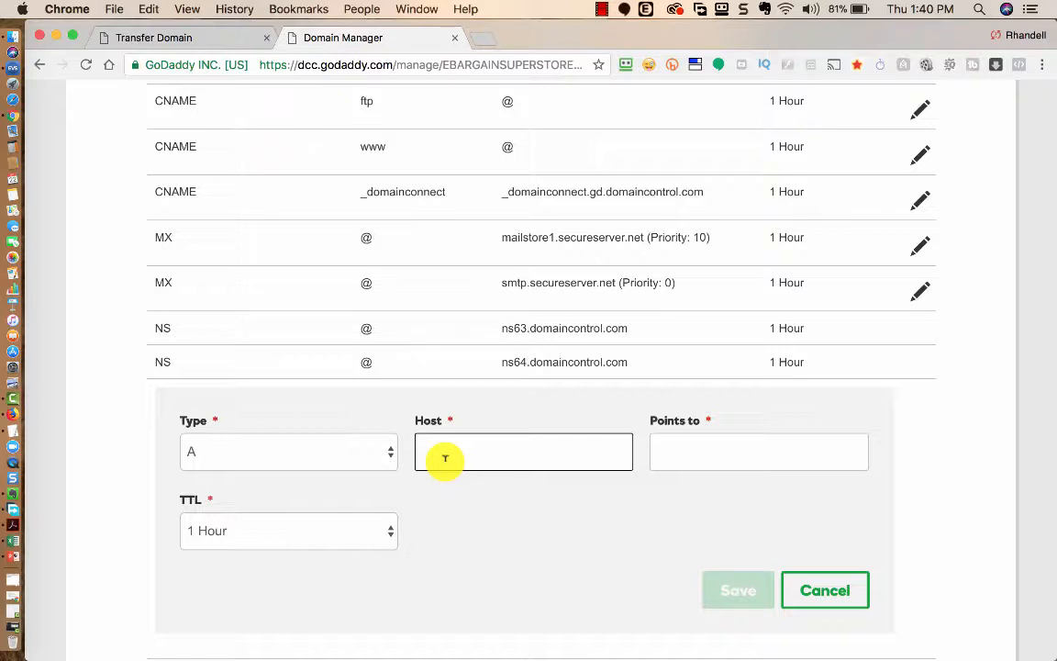
pyautogui.write('*')
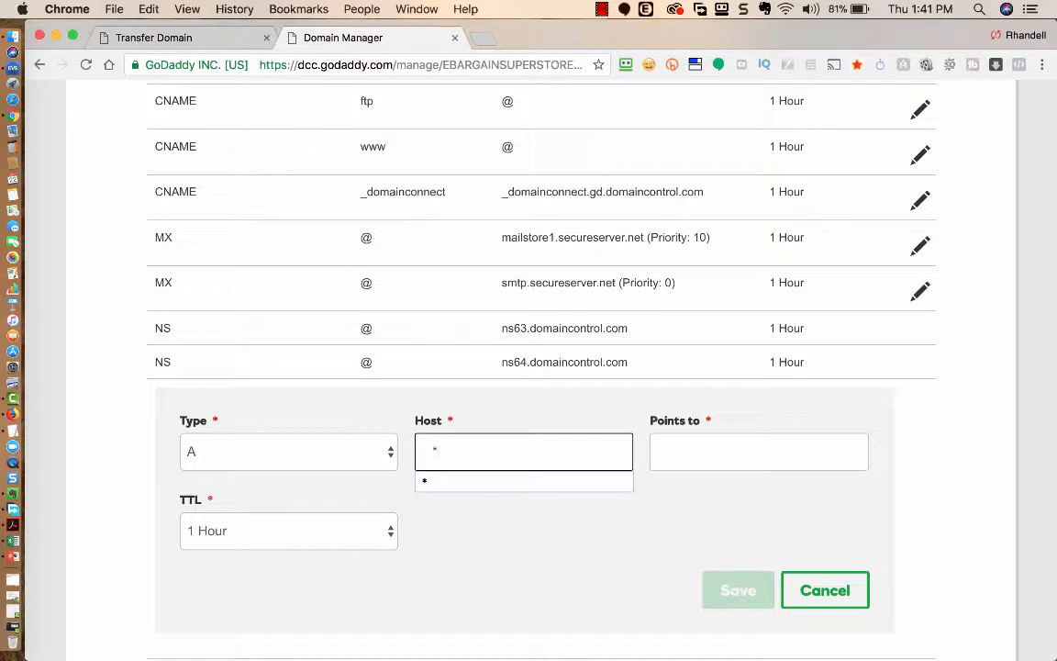
pyautogui.click(536, 514)
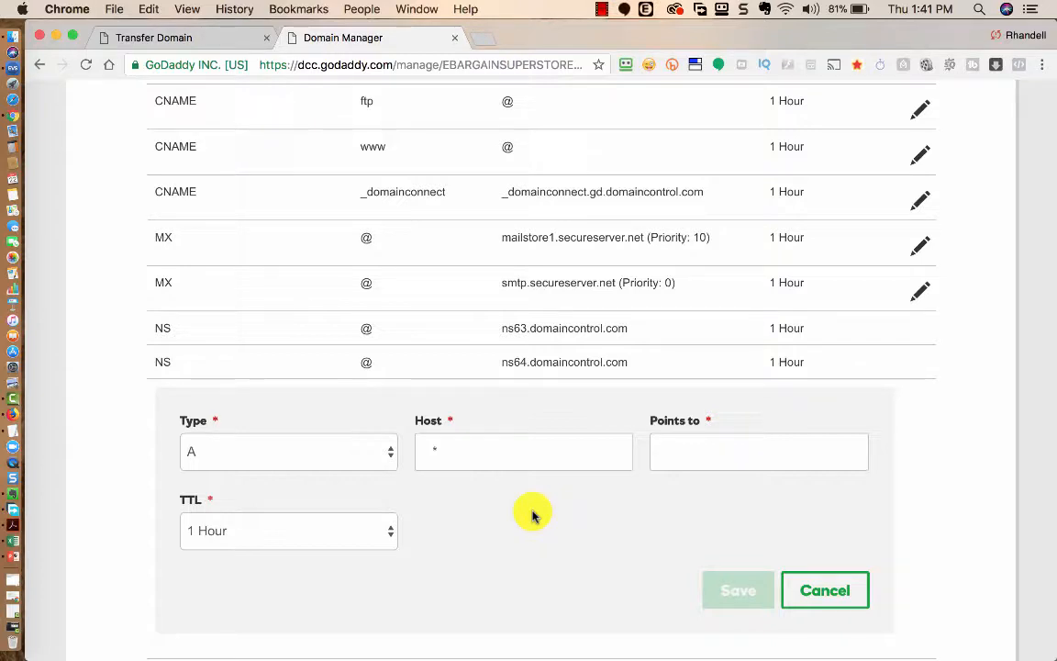
pyautogui.click(430, 449)
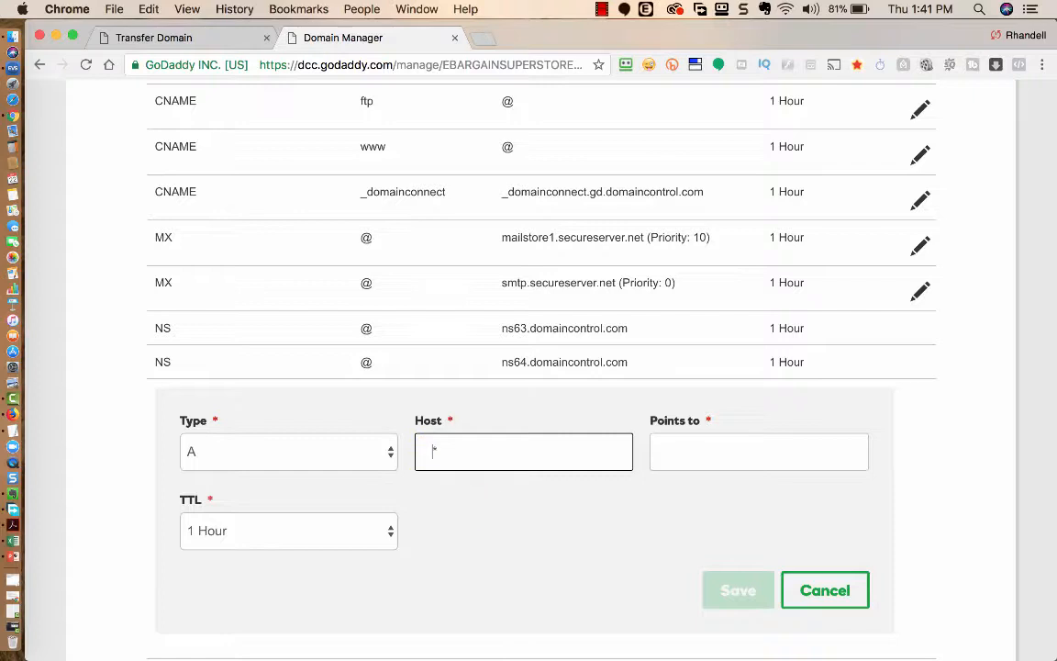
# Step: Point the wildcard A record to the copied IP address 209.143.158.10, set its TTL to 1/2 Hour, and save it
pyautogui.click(678, 455)
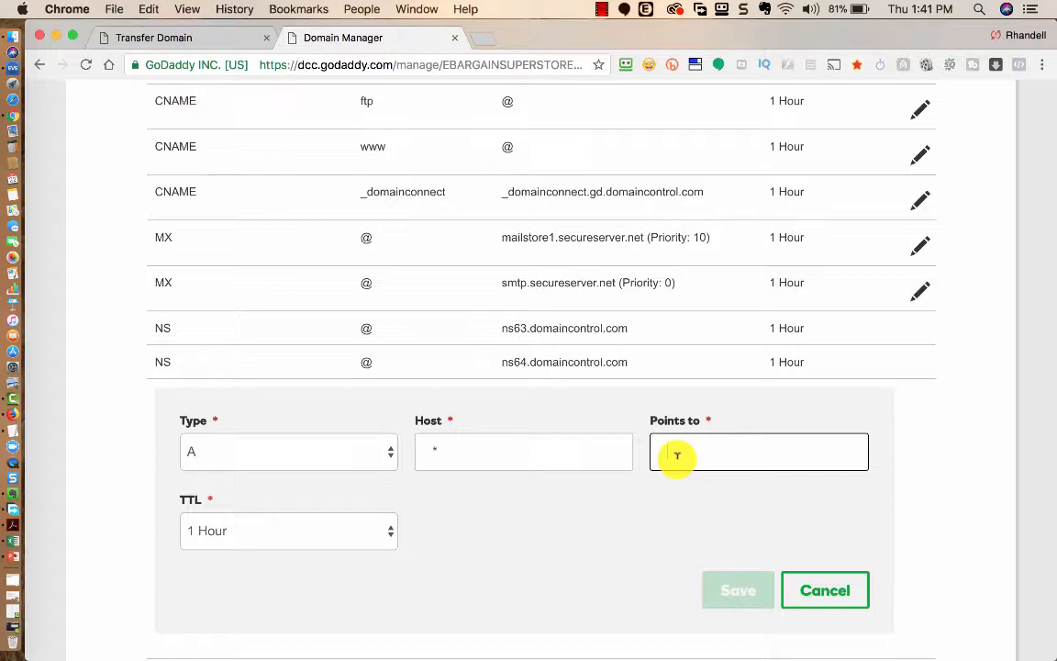
pyautogui.press('super+v')
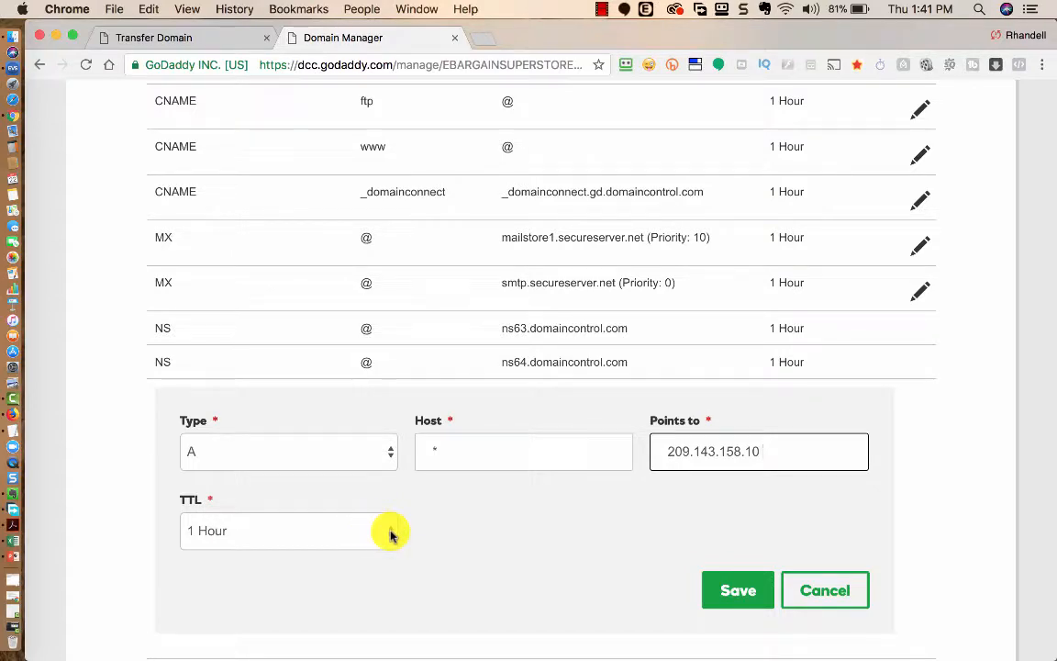
pyautogui.click(390, 533)
pyautogui.click(390, 533)
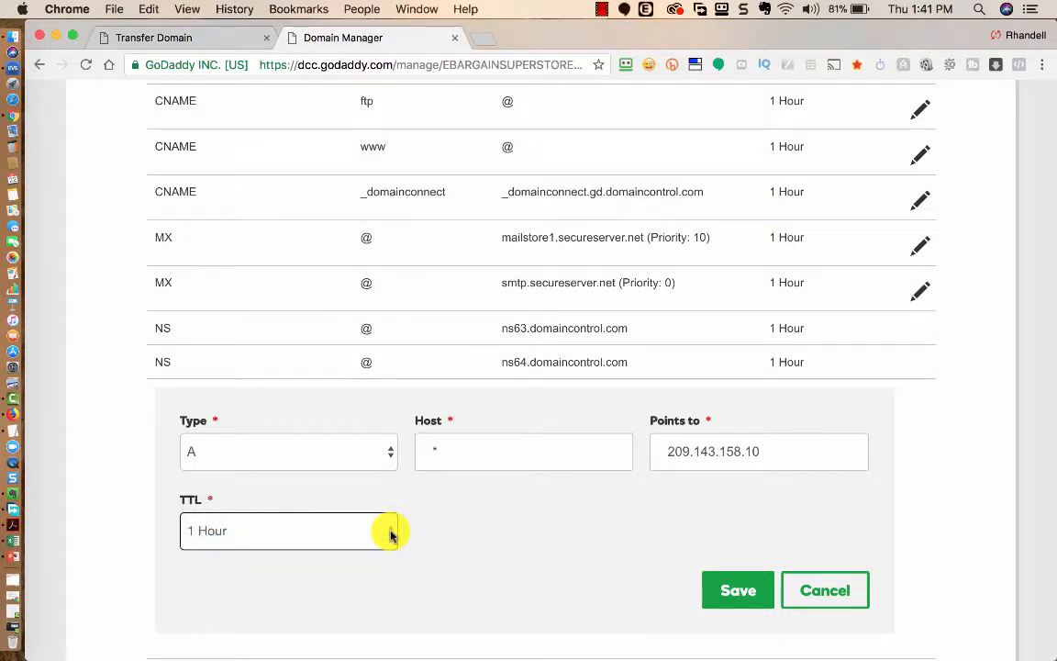
pyautogui.click(390, 532)
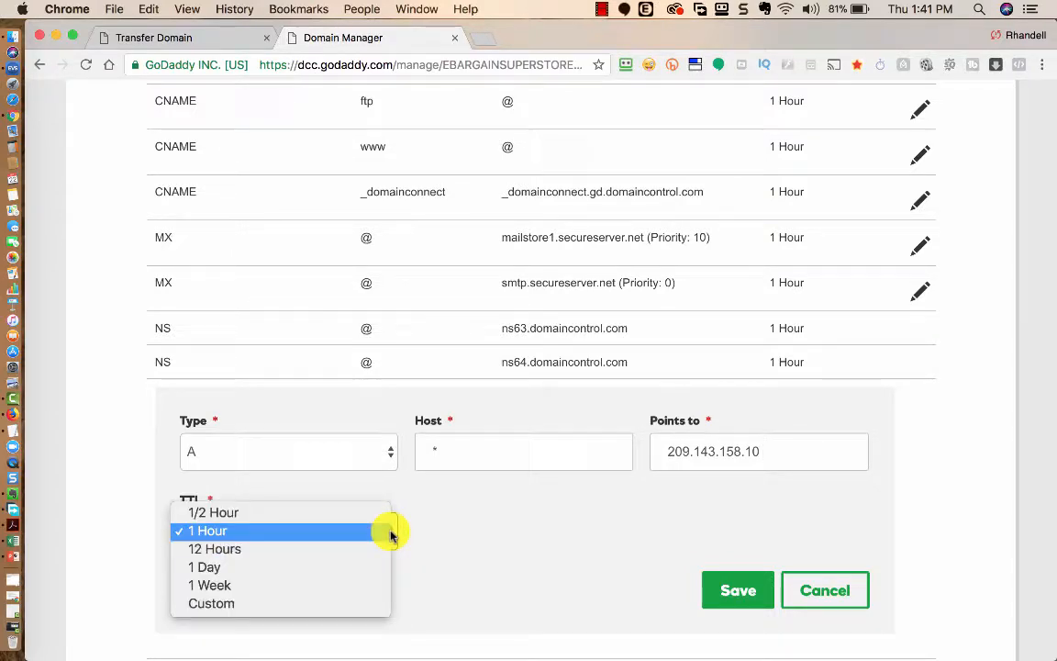
pyautogui.click(265, 515)
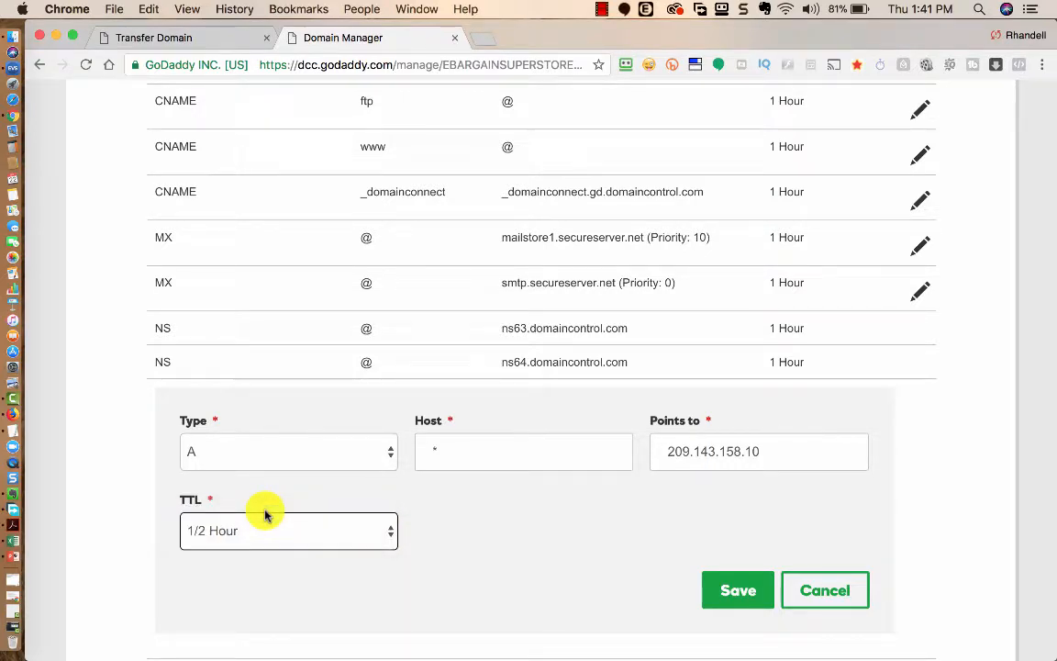
pyautogui.click(737, 595)
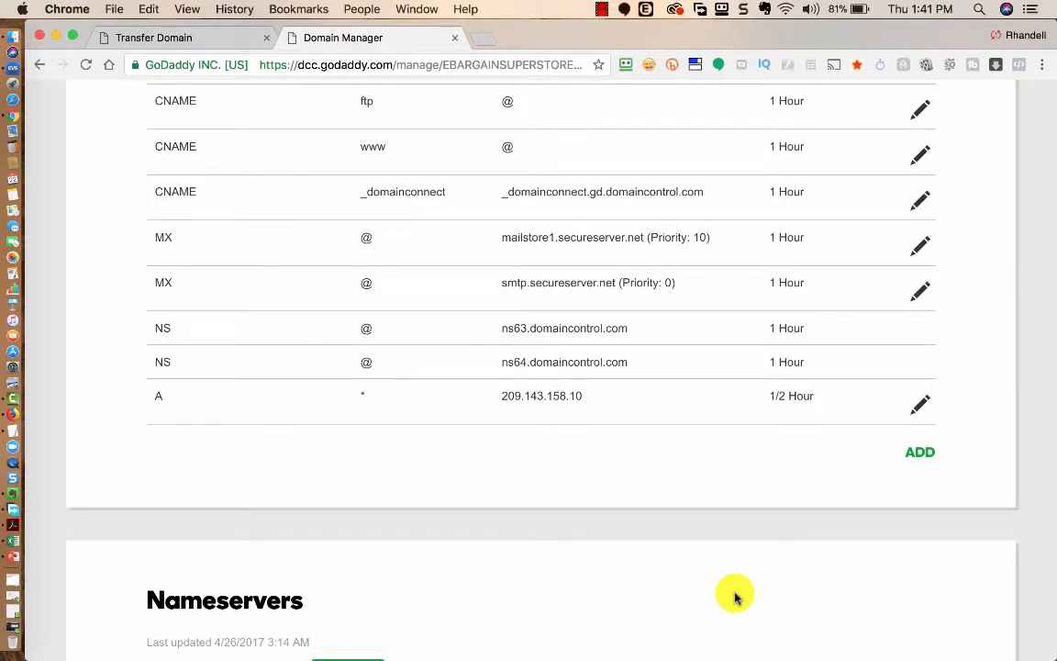
# Step: Return to the Power Lead System transfer page, accept both the experience and changes-made statements, and test the domain's changes
pyautogui.scroll(10, 597, 403)
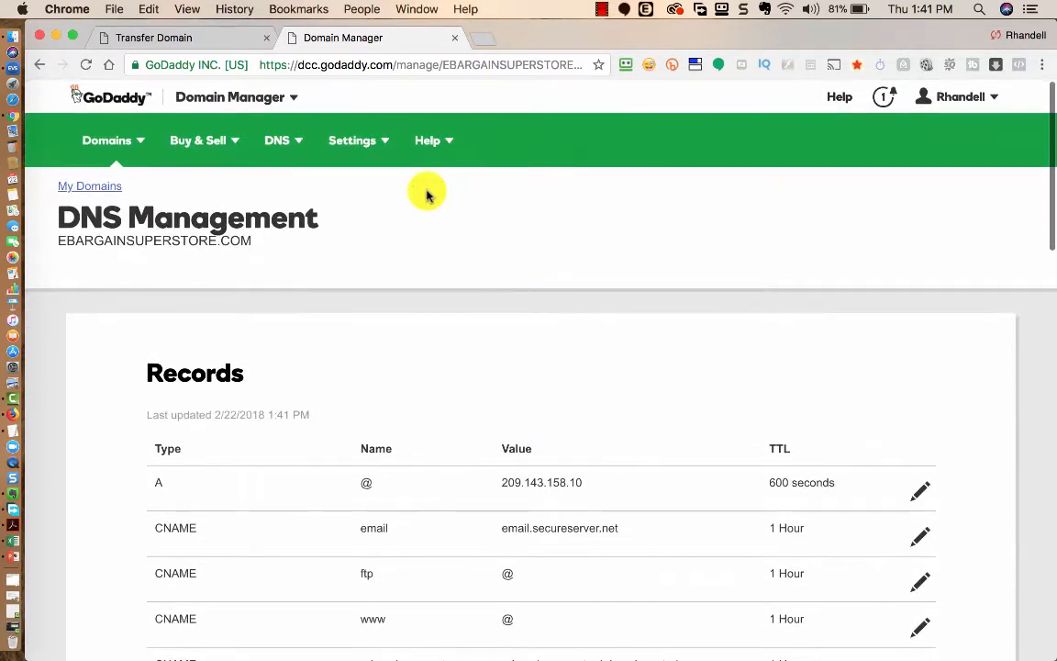
pyautogui.click(165, 37)
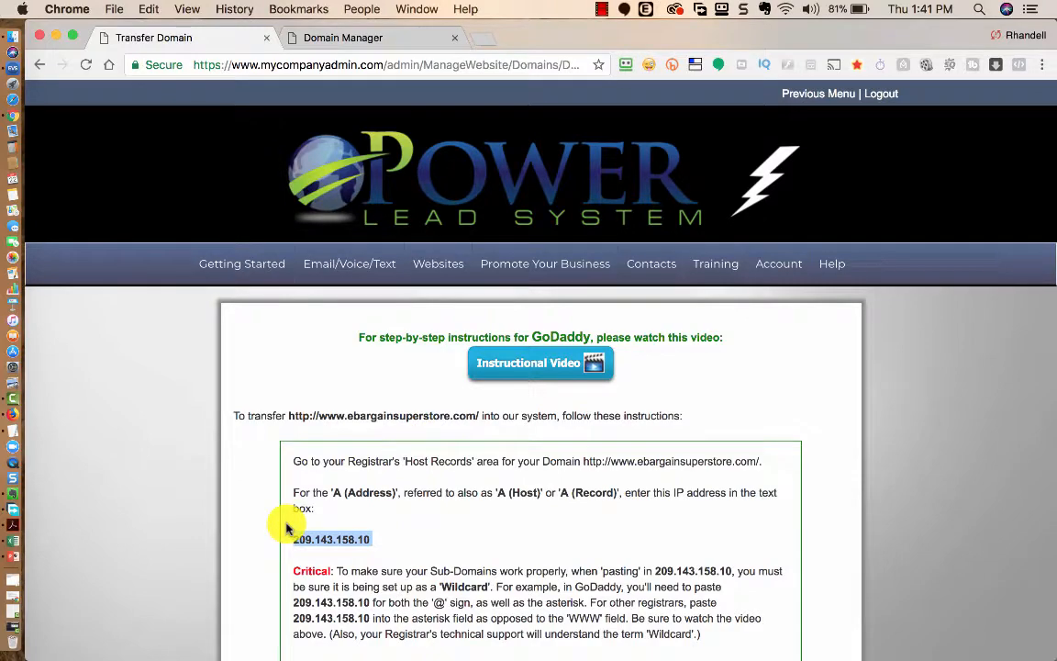
pyautogui.scroll(-10, 286, 527)
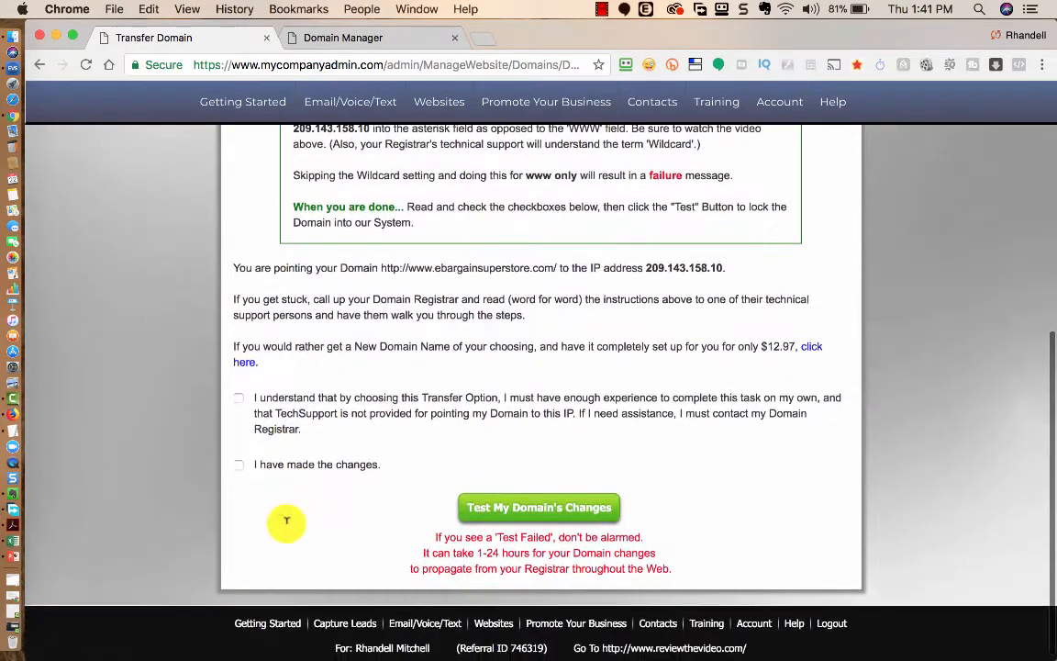
pyautogui.click(238, 398)
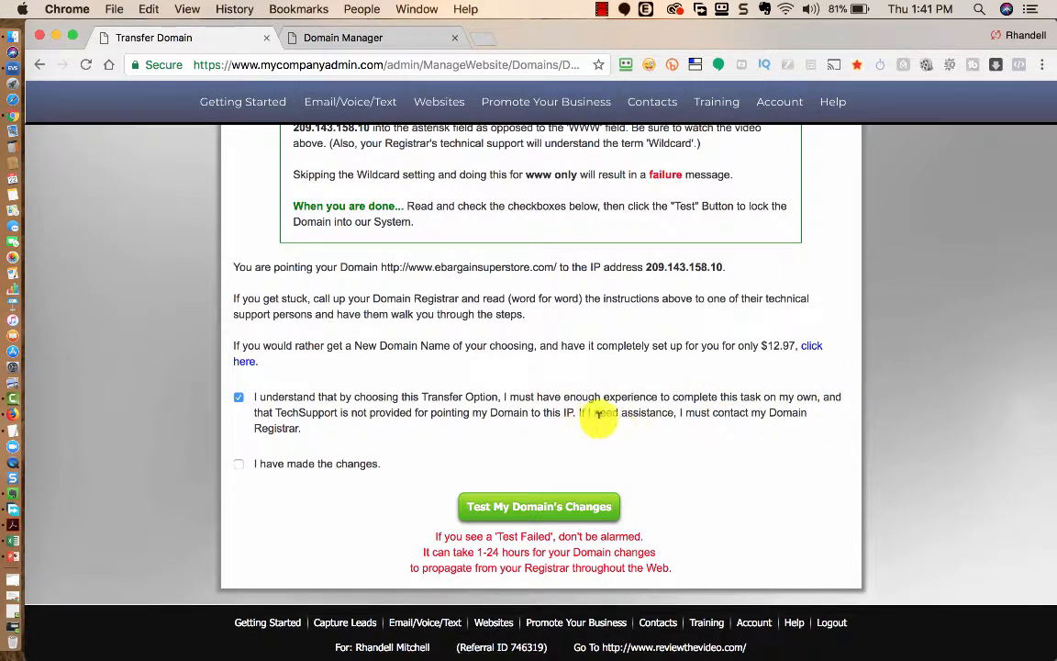
pyautogui.click(239, 464)
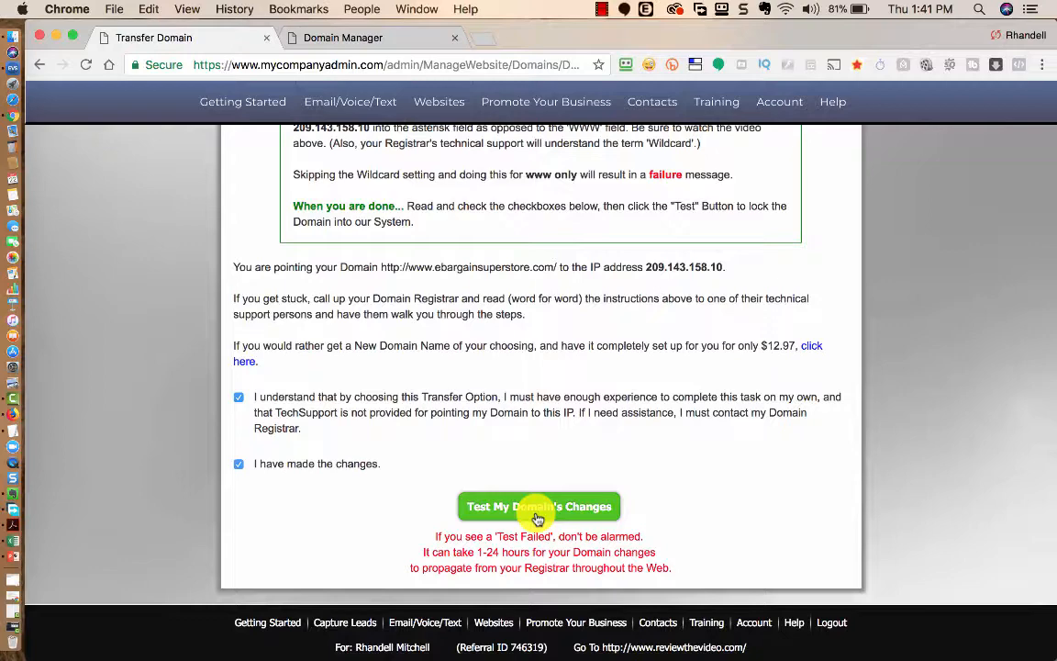
pyautogui.click(537, 510)
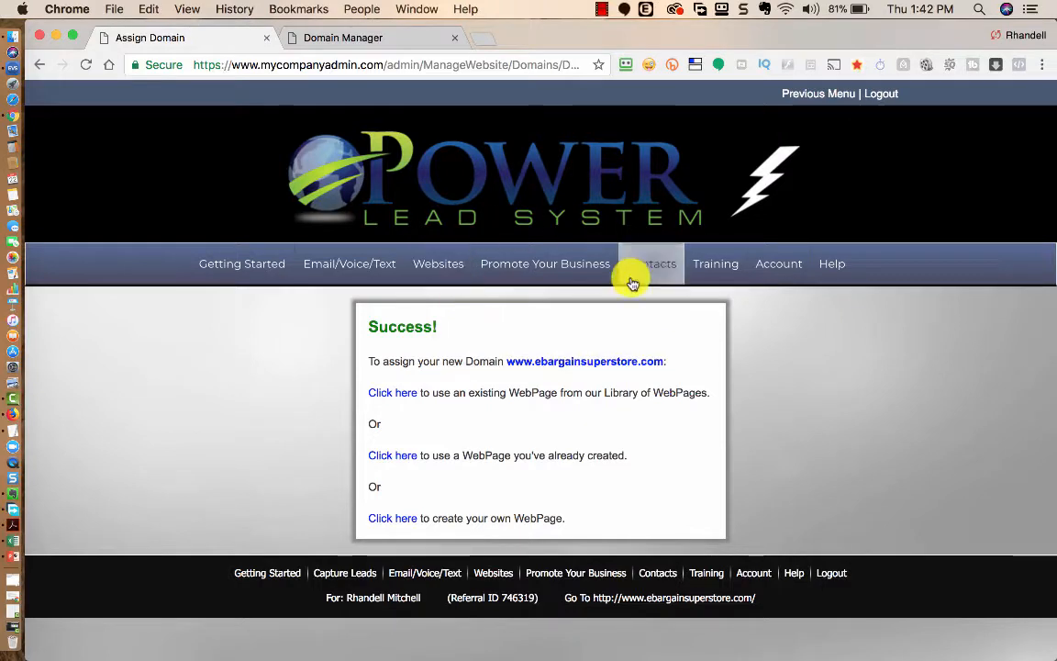
pyautogui.click(601, 9)
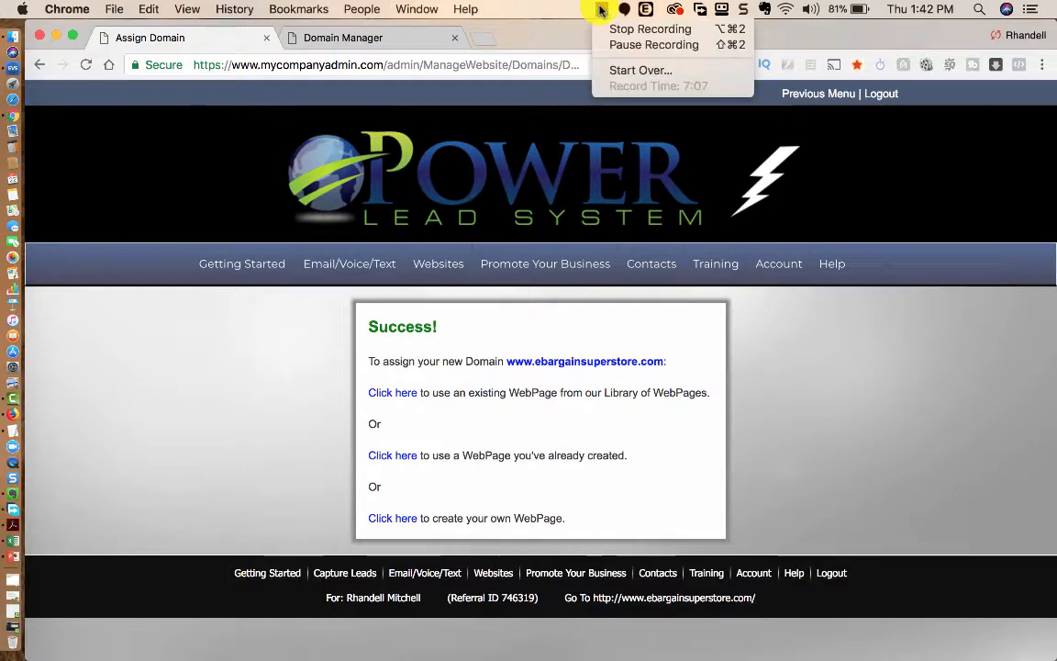